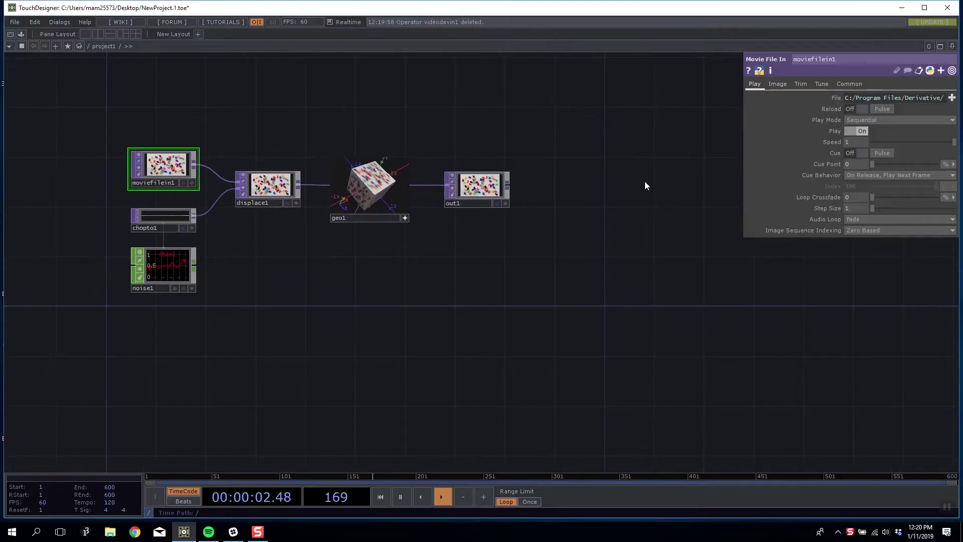
Delete all existing operators from the project1 network
left_click_drag(611, 191, 611, 217)
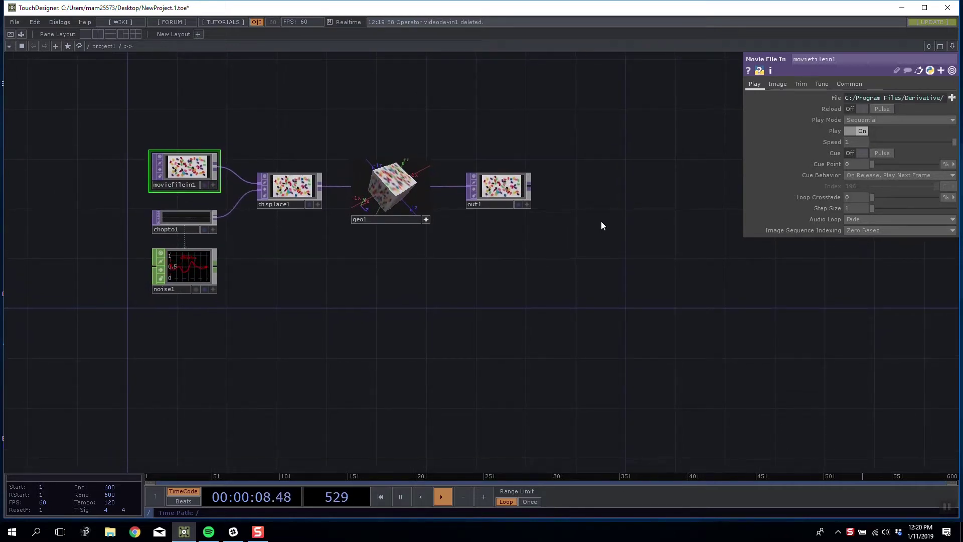
left_click_drag(165, 134, 212, 188)
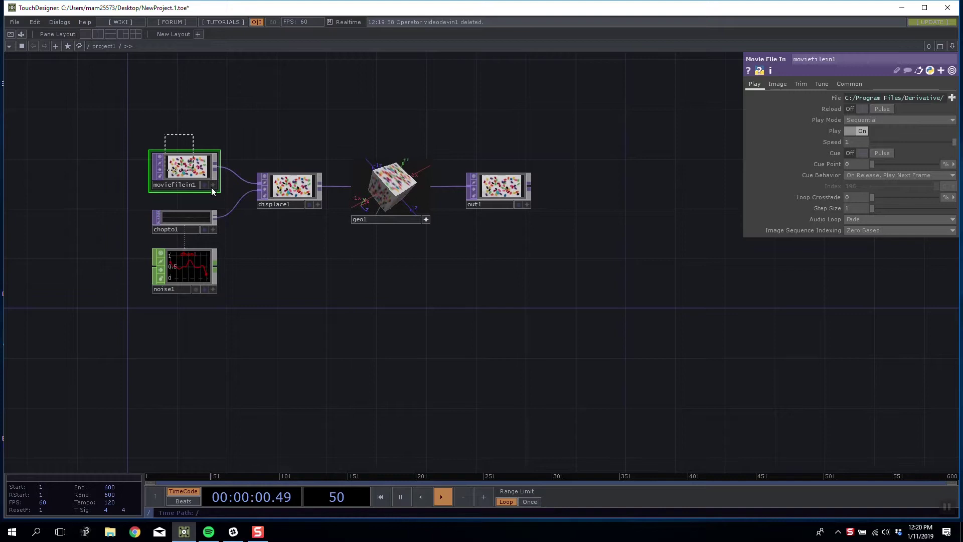
key("ctrl+a")
key("Delete")
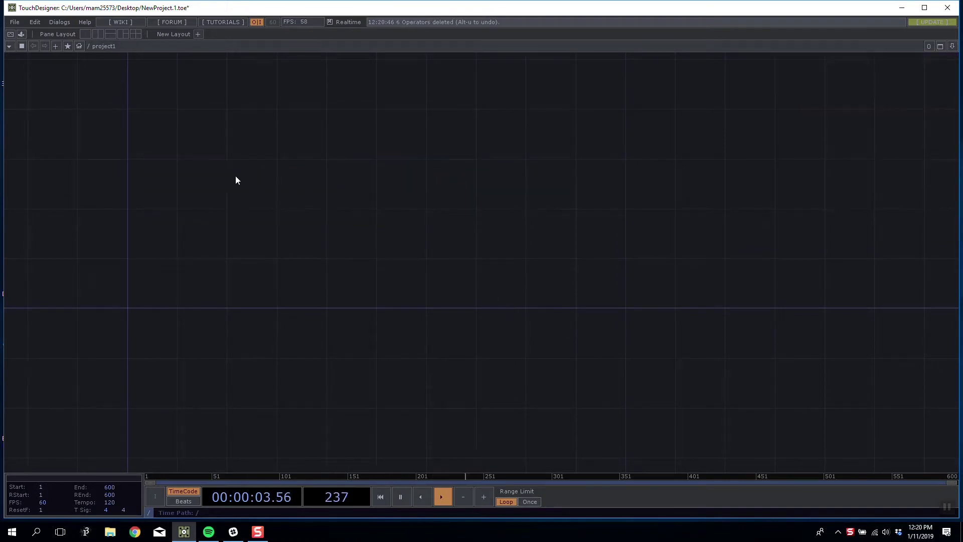
Add a Video Device In TOP to the empty network to bring in the live camera feed
key("Tab")
left_click(331, 105)
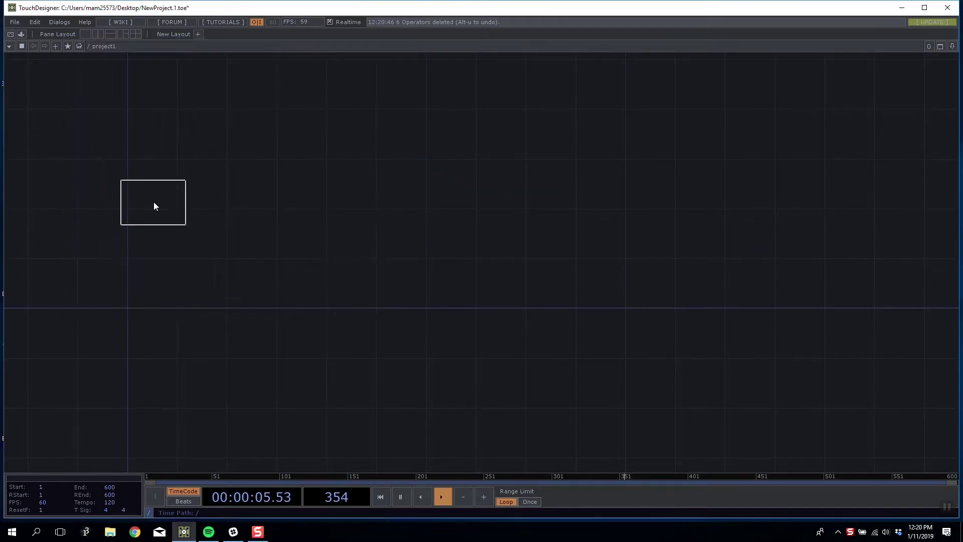
left_click(154, 201)
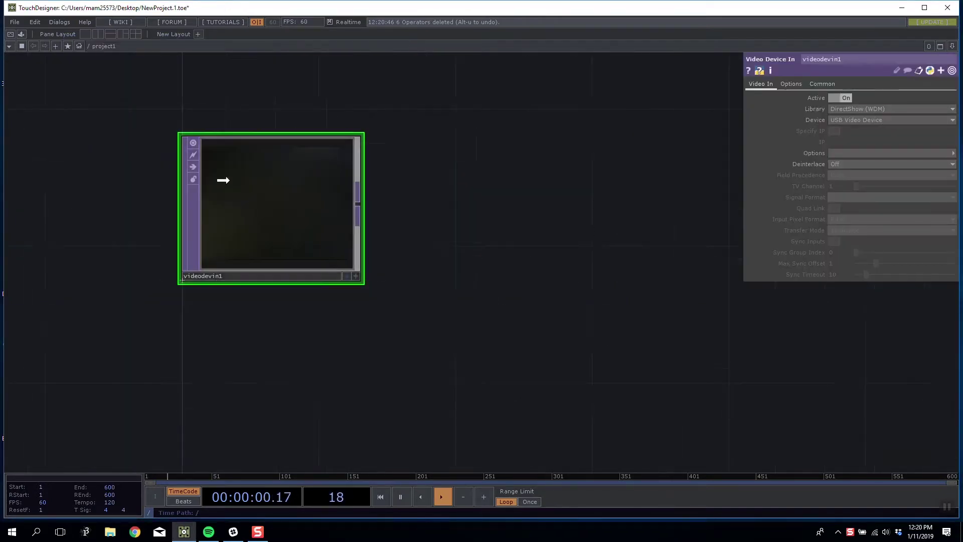
scroll(221, 191, "down", 2)
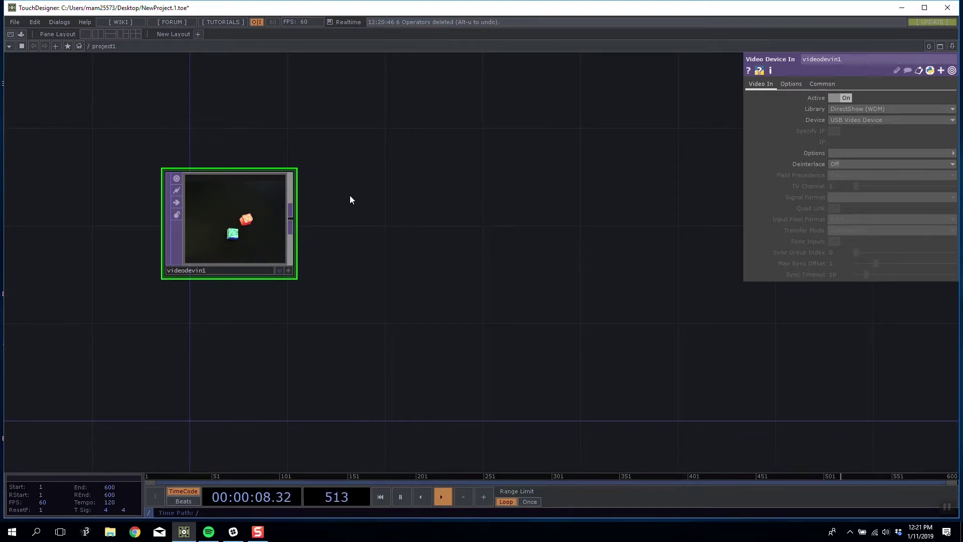
Inspect the operator info of the Video Device In TOP, including its image size and format
mouse_move(276, 202)
left_mouse_down()
mouse_move(155, 177)
mouse_move(315, 221)
mouse_move(266, 203)
left_mouse_up()
middle_click(253, 214)
left_click_drag(384, 159, 408, 176)
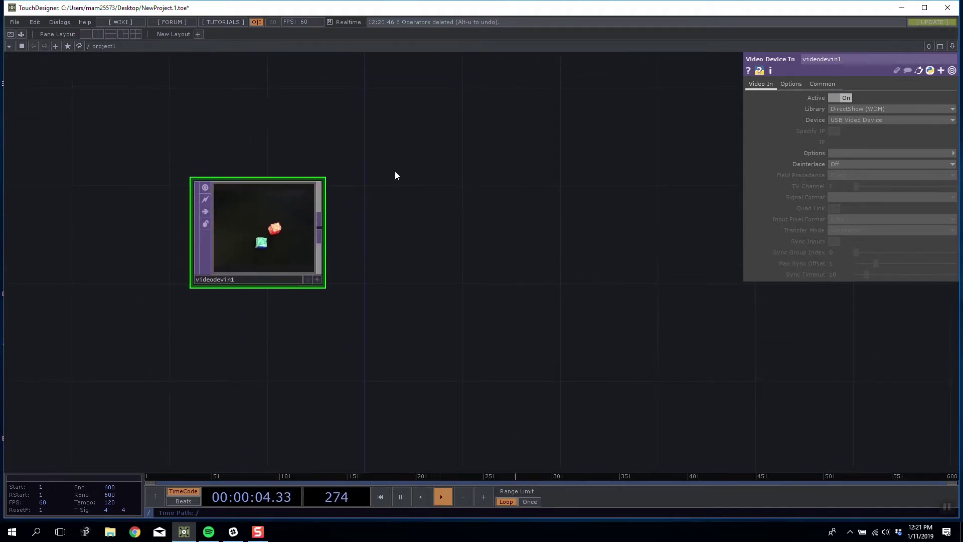
middle_click(280, 215)
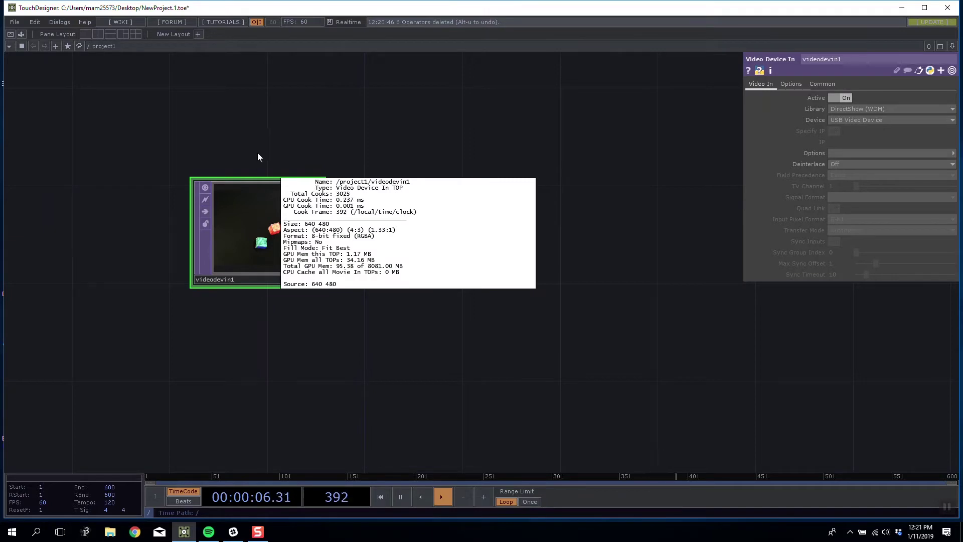
left_click_drag(384, 232, 242, 232)
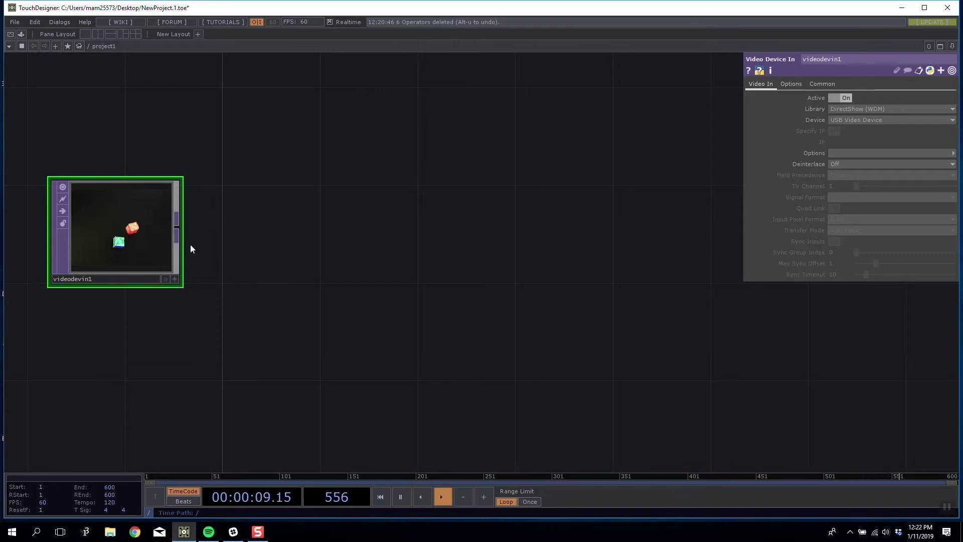
Reposition the Video Device In TOP and add a Resolution TOP wired to its output
left_click_drag(182, 237, 158, 187)
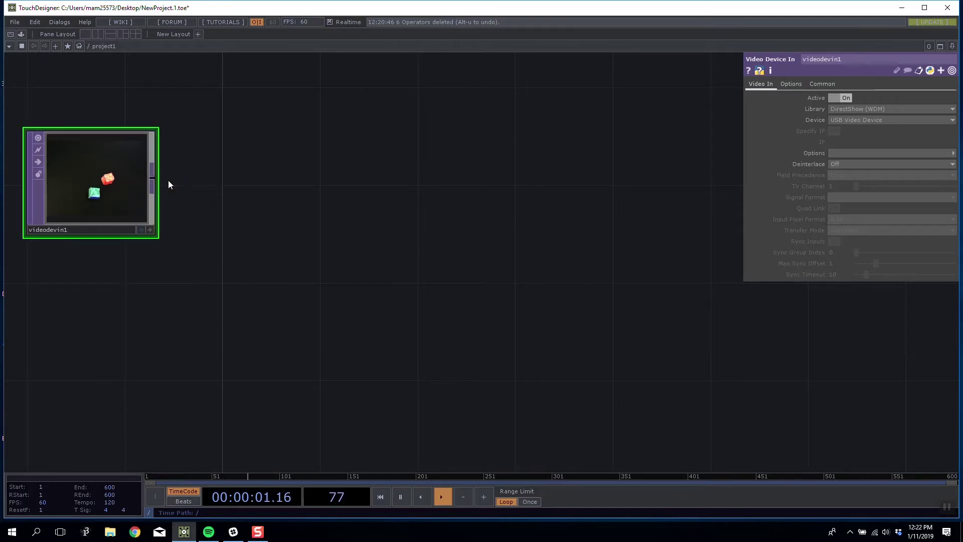
key("Tab")
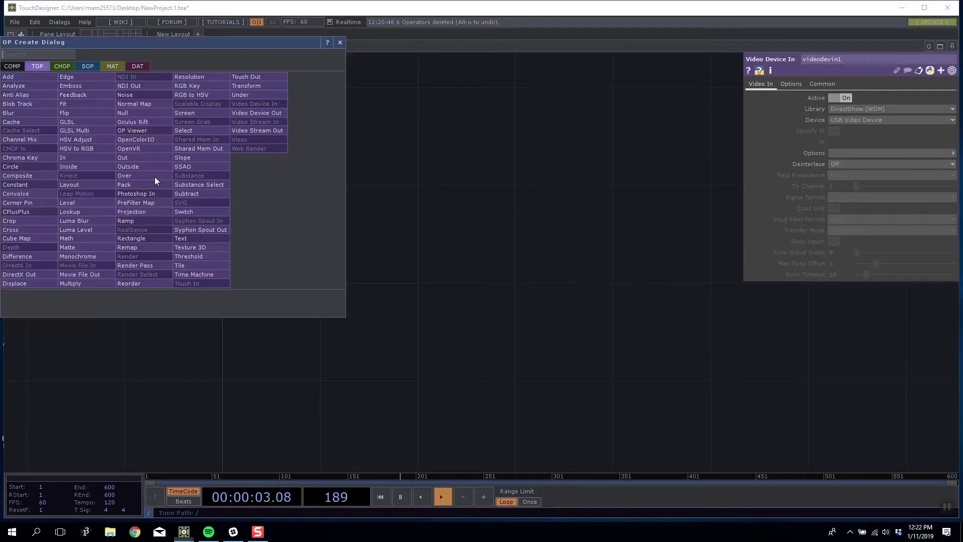
type("res")
left_click(188, 77)
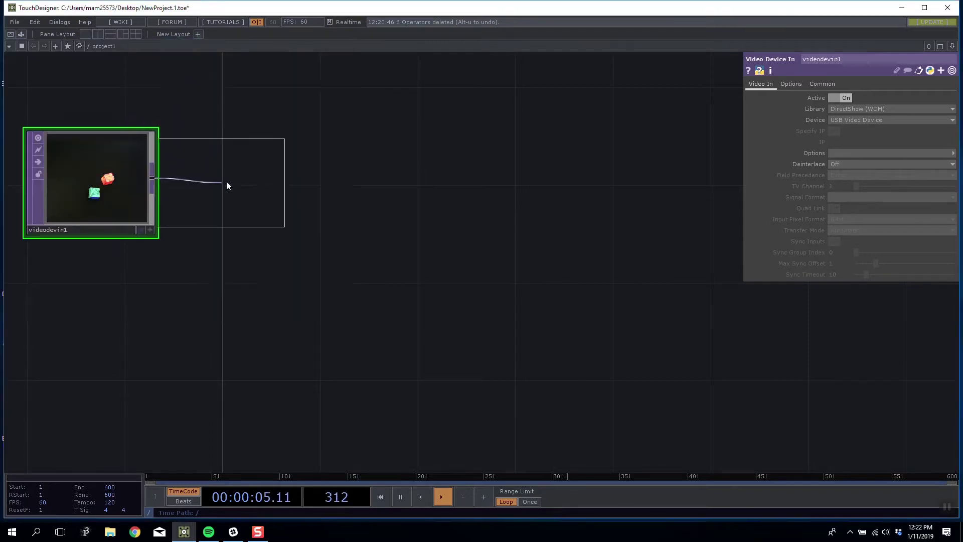
left_click(245, 191)
Set the Resolution TOP's Output Resolution to Eighth
left_click(801, 84)
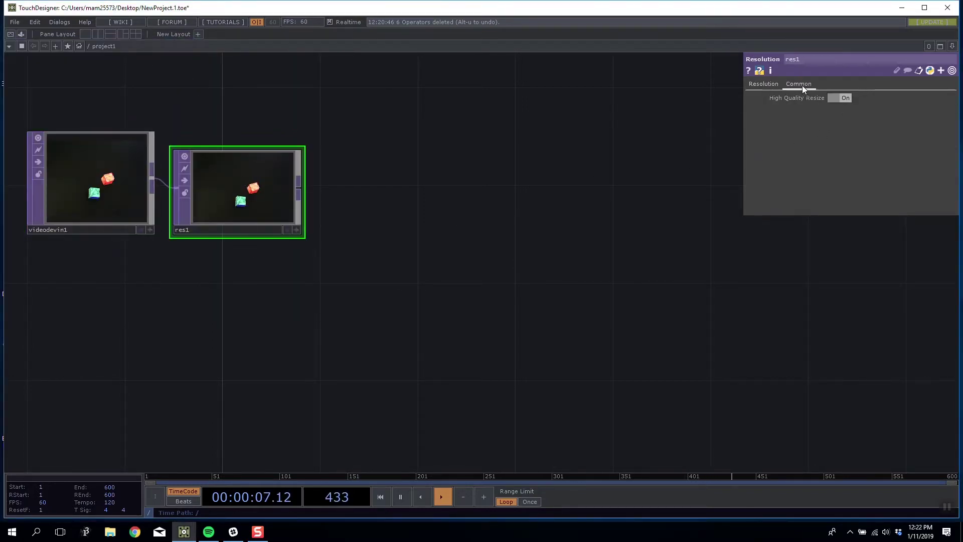
mouse_move(221, 200)
left_mouse_down()
mouse_move(221, 174)
mouse_move(223, 205)
left_mouse_up()
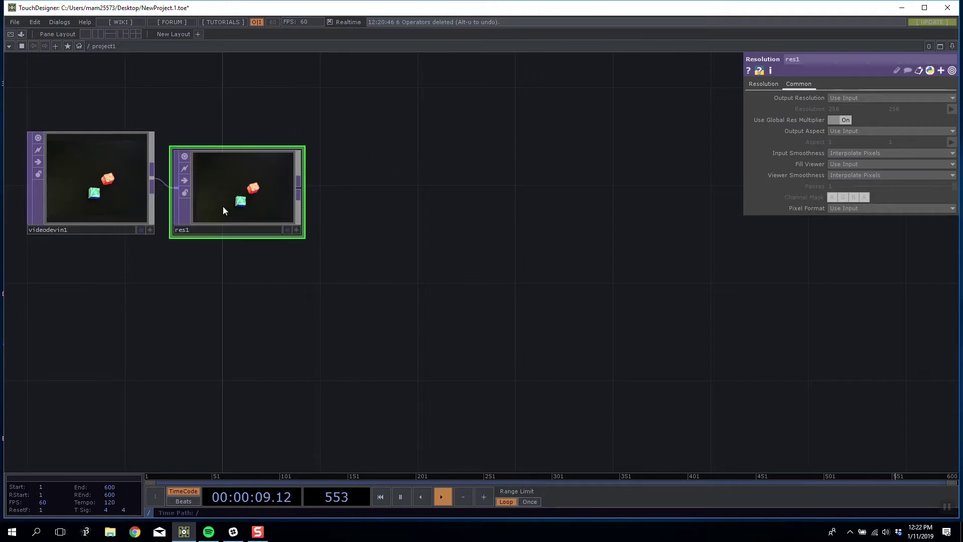
scroll(218, 212, "up", 3)
scroll(218, 213, "down", 3)
left_click_drag(287, 306, 312, 316)
scroll(312, 315, "up", 5)
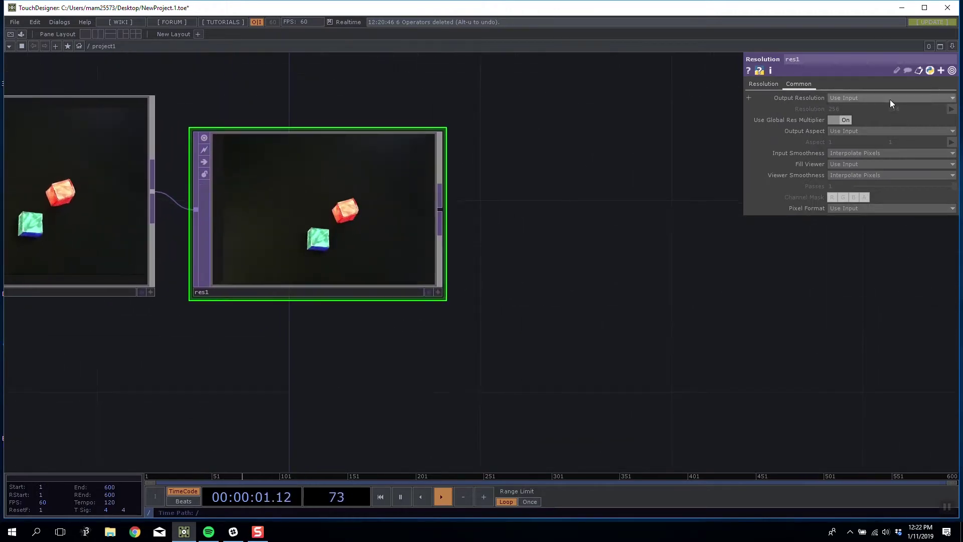
left_click(890, 99)
left_click(855, 128)
Check the image size info of the Resolution and Video Device In TOPs, and move the Resolution TOP farther from the camera input
middle_click(345, 203)
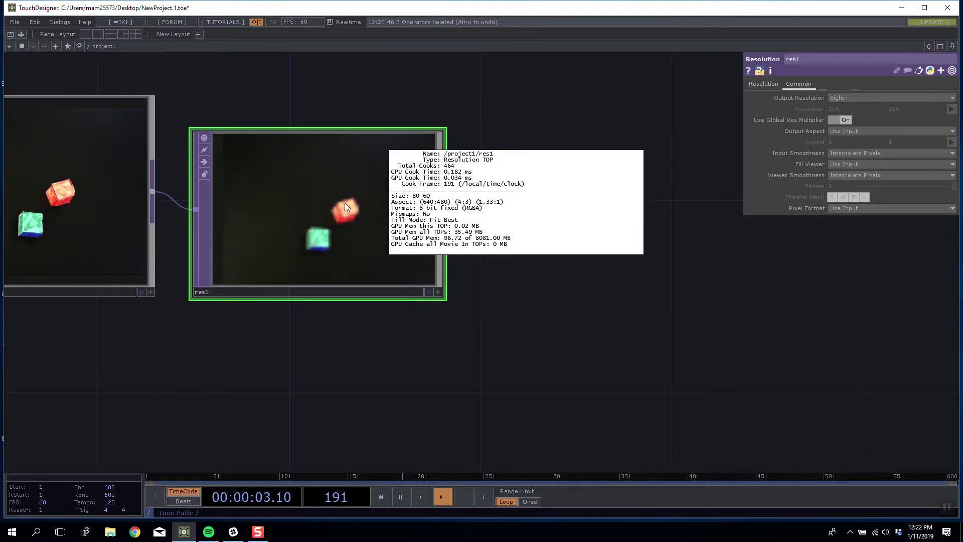
left_click_drag(368, 351, 413, 343)
left_click_drag(361, 202, 409, 202)
left_click_drag(559, 250, 489, 250)
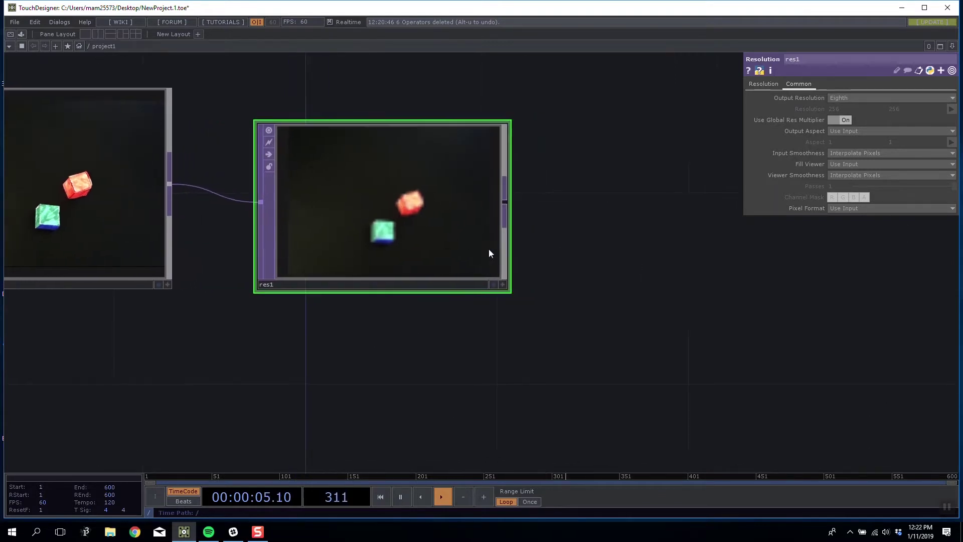
scroll(323, 262, "down", 2)
scroll(330, 259, "up", 2)
scroll(330, 259, "down", 2)
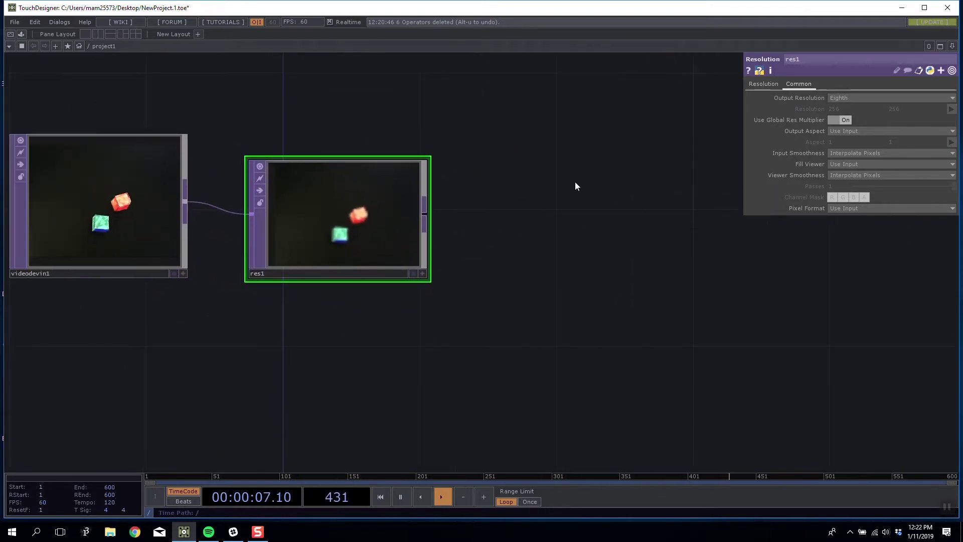
middle_click(99, 184)
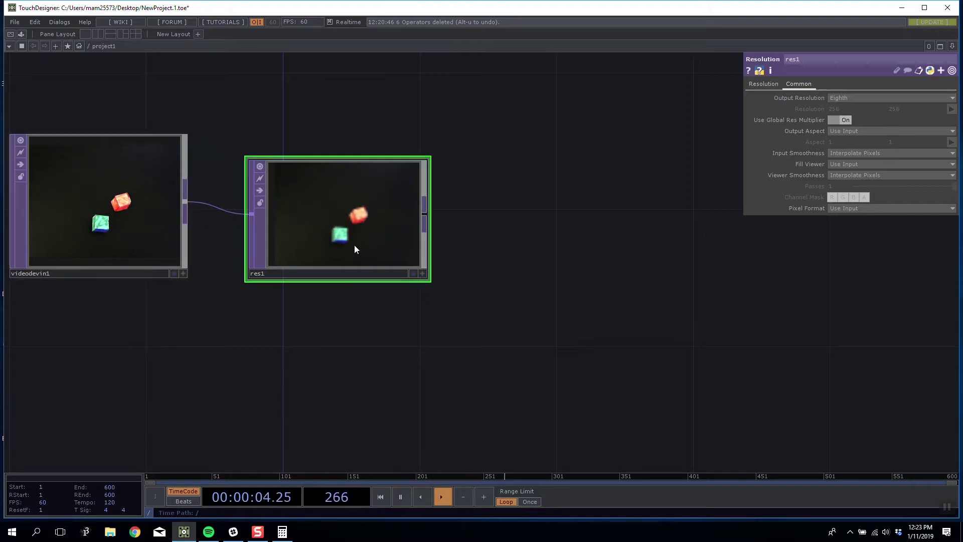
middle_click_drag(354, 246, 396, 316)
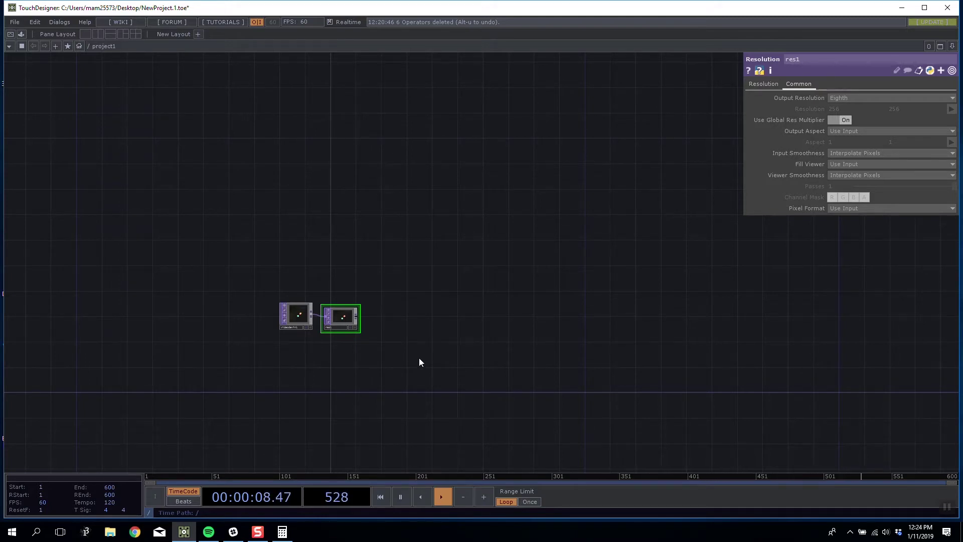
scroll(366, 296, "up", 5)
left_click_drag(359, 294, 407, 298)
scroll(346, 271, "up", 4)
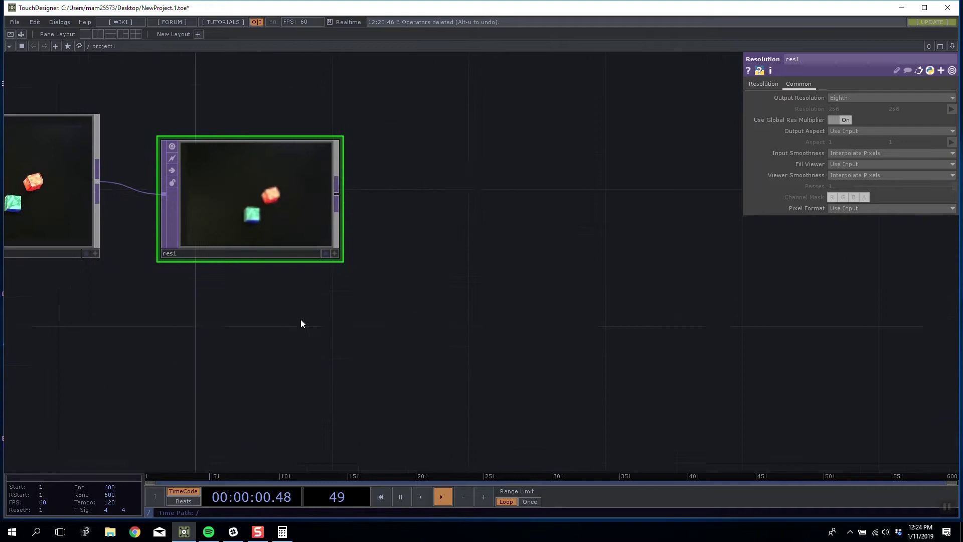
left_click_drag(301, 320, 338, 336)
left_click_drag(427, 382, 532, 346)
left_click_drag(591, 243, 588, 243)
scroll(436, 223, "down", 2)
scroll(243, 206, "down", 1)
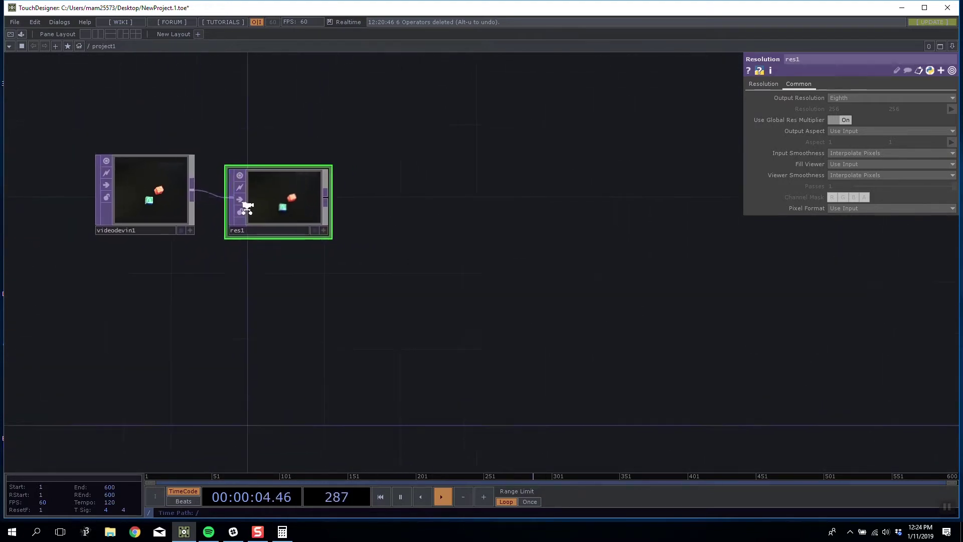
scroll(297, 217, "up", 3)
scroll(395, 259, "down", 3)
scroll(381, 253, "up", 3)
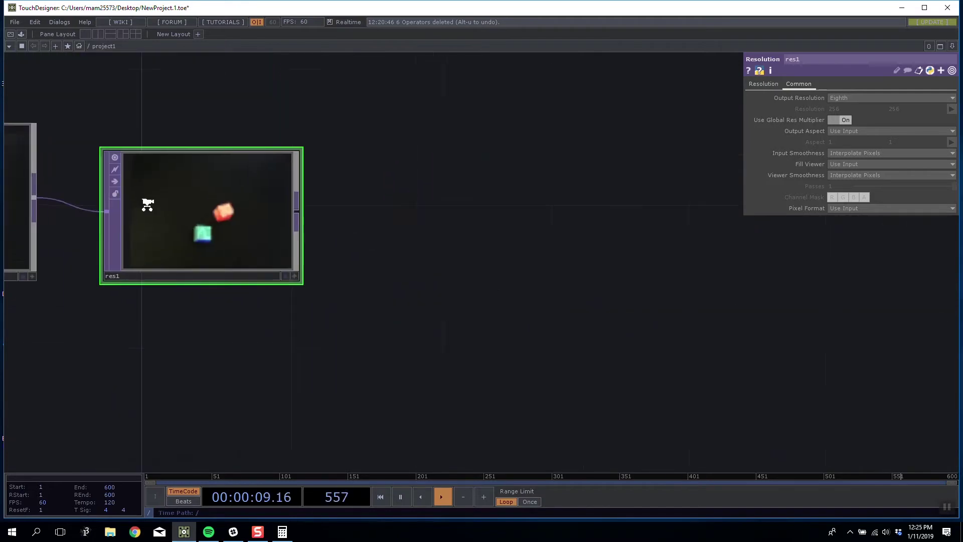
scroll(146, 204, "up", 3)
scroll(301, 239, "down", 2)
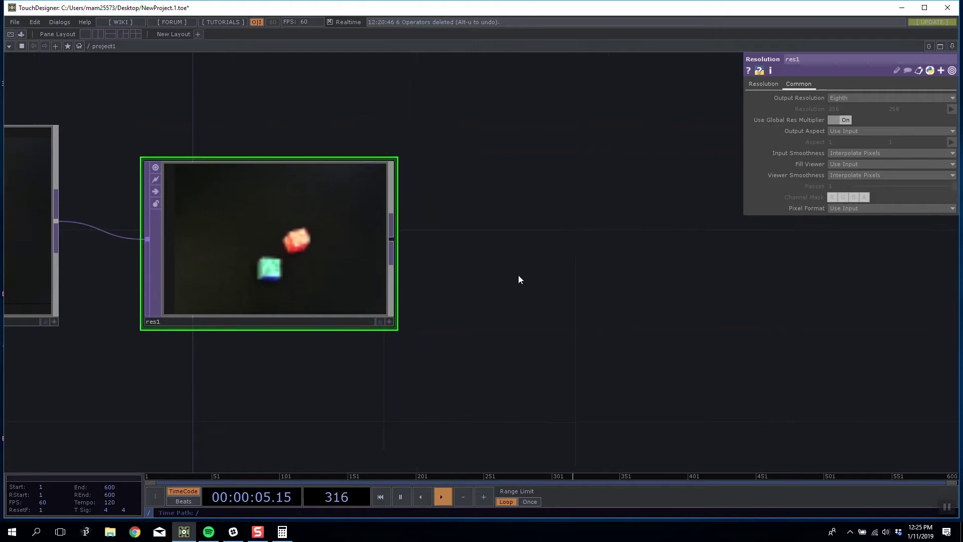
left_click_drag(519, 275, 508, 277)
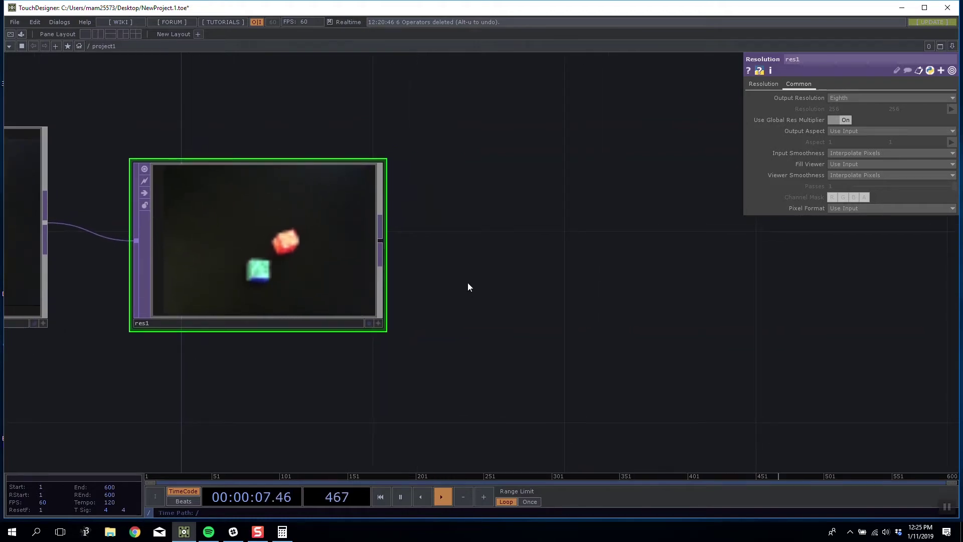
Add a Level TOP wired to the output of the Resolution TOP and place it beside that operator
right_click(383, 240)
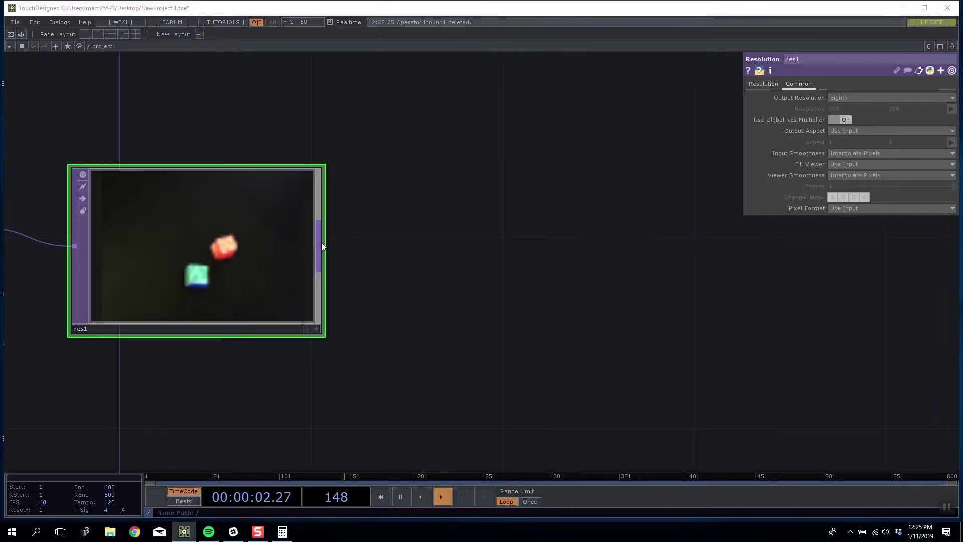
right_click(321, 246)
left_click(217, 279)
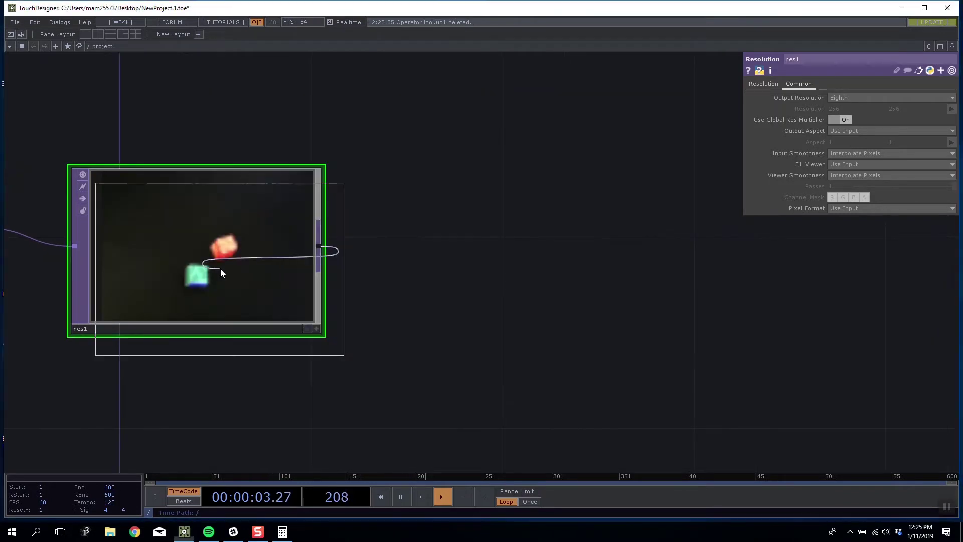
left_click(497, 251)
left_click_drag(722, 247, 708, 247)
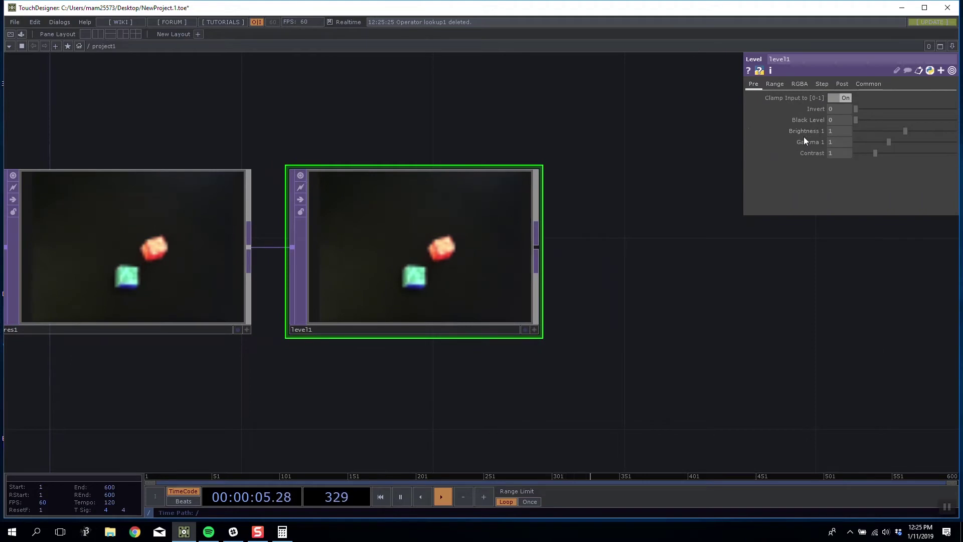
Set High G and High B to 0 on the Level TOP so only the red channel remains
left_click(780, 83)
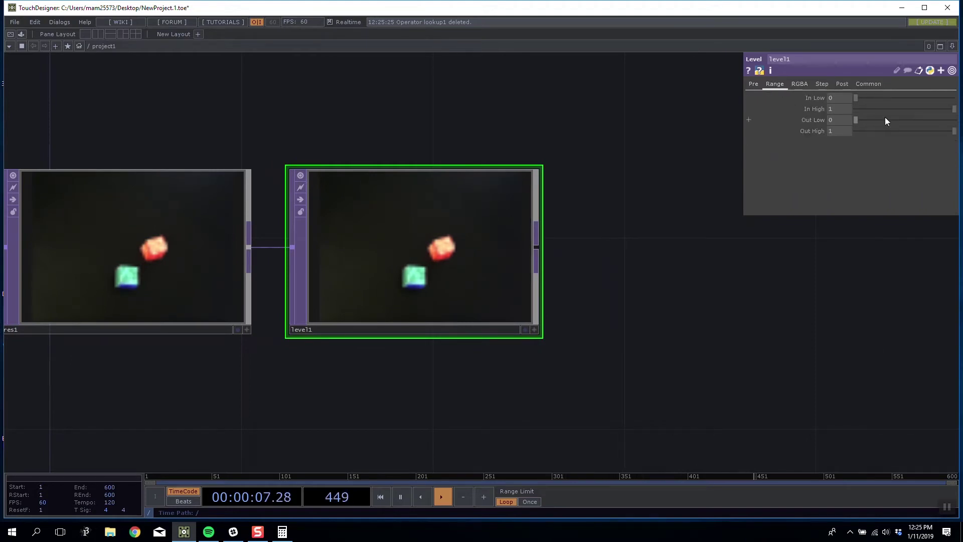
left_click(797, 84)
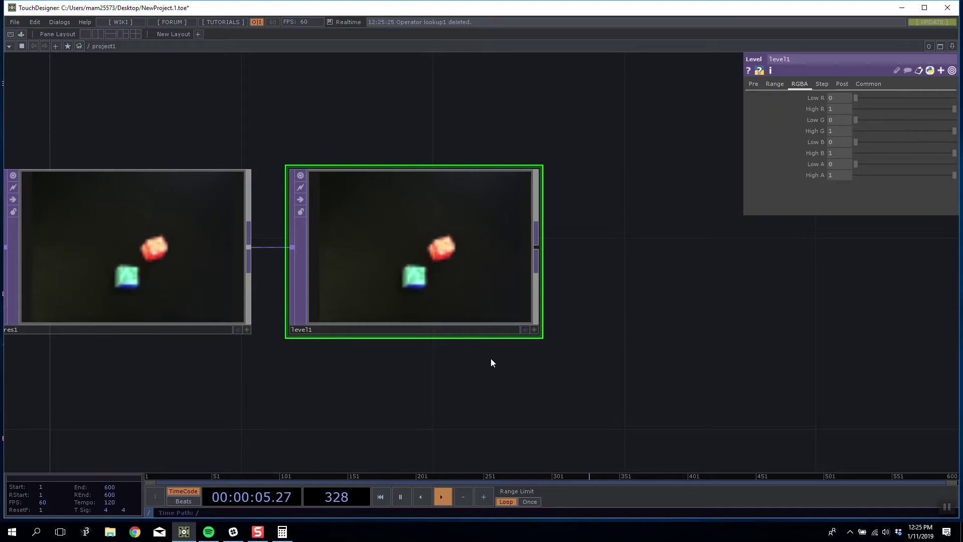
left_click_drag(907, 129, 817, 158)
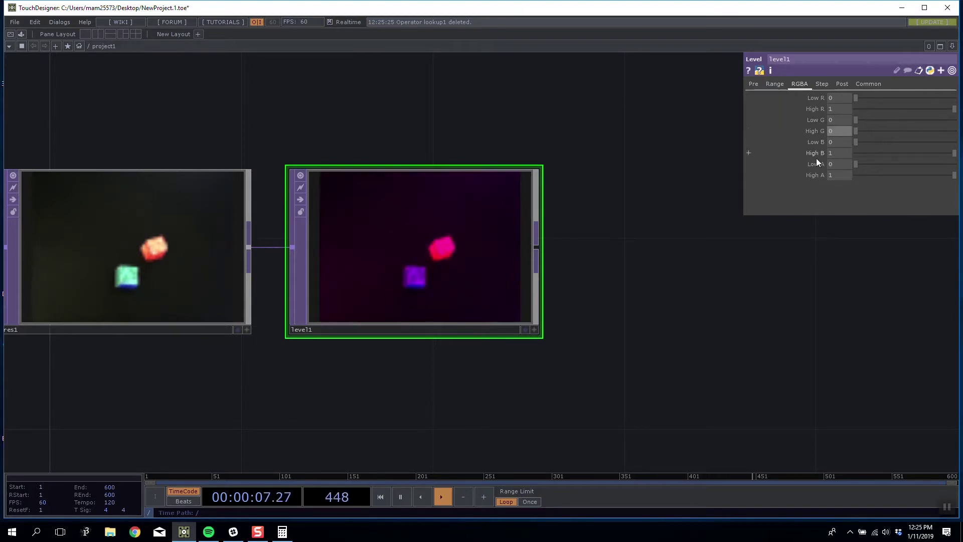
left_click_drag(897, 158, 853, 158)
left_click(748, 164)
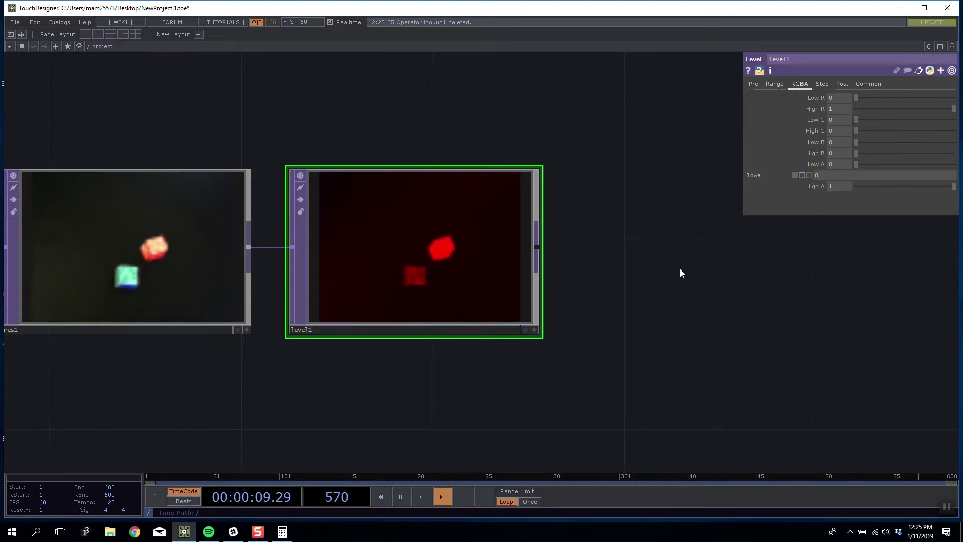
Set the Level TOP's Low R to 0.497 to raise the red floor of the image
left_click_drag(631, 189, 639, 209)
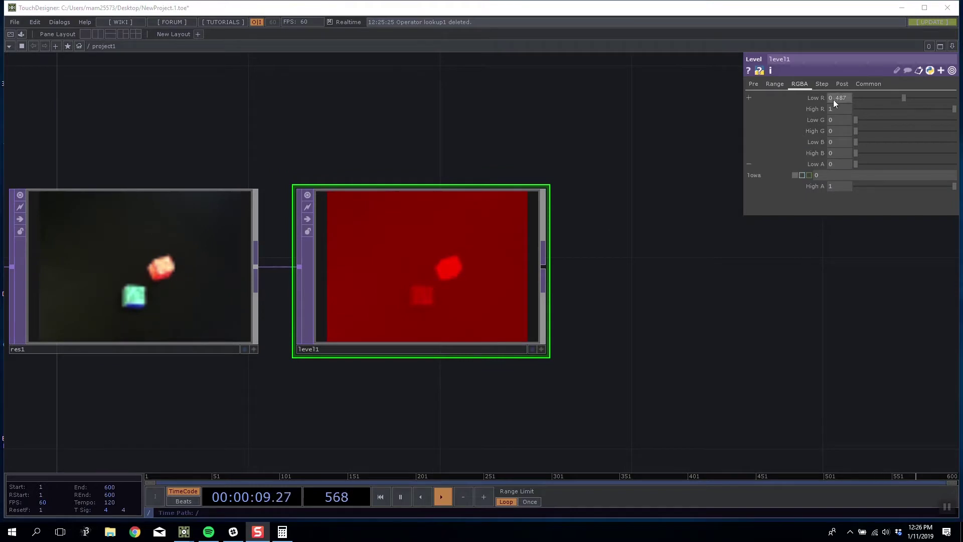
left_click(906, 98)
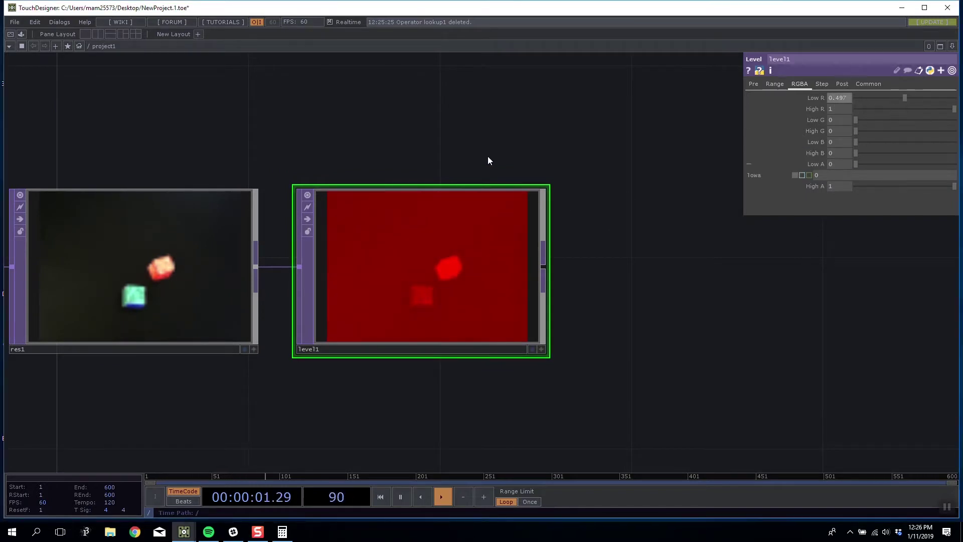
scroll(221, 256, "up", 5)
scroll(149, 246, "down", 5)
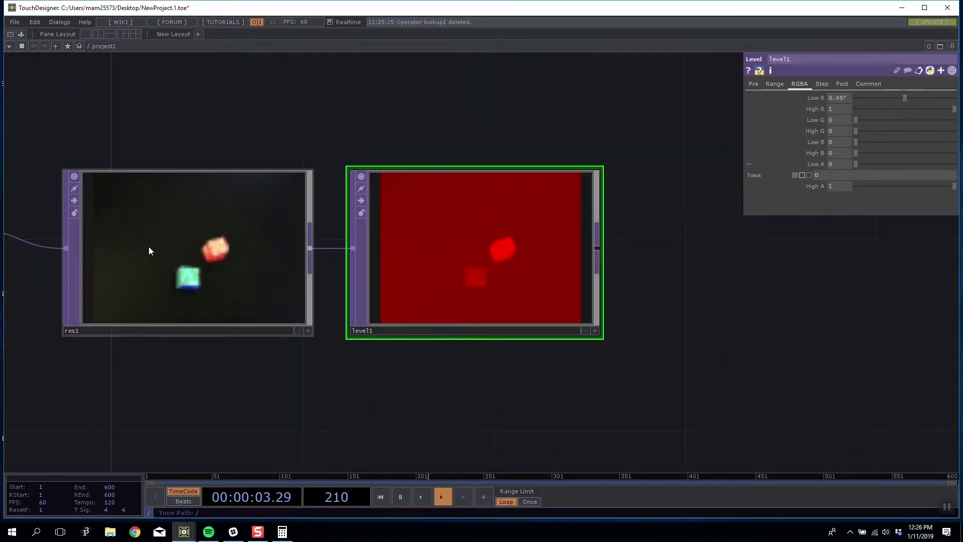
Compare the camera, reduced-resolution and red-channel images across the Video Device In, Resolution and Level TOPs
left_click_drag(313, 410, 887, 425)
scroll(410, 268, "up", 5)
scroll(305, 189, "down", 3)
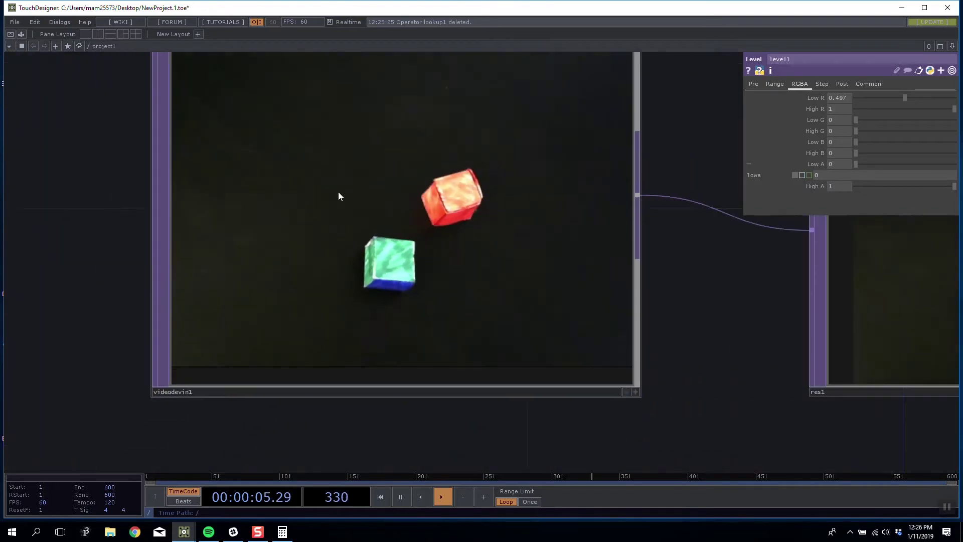
scroll(303, 197, "up", 3)
scroll(279, 236, "down", 6)
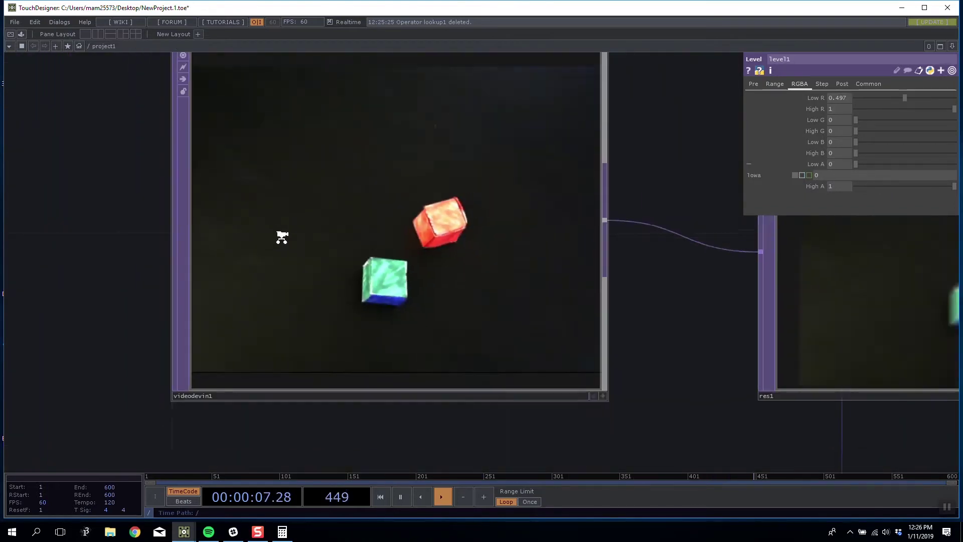
scroll(377, 237, "up", 2)
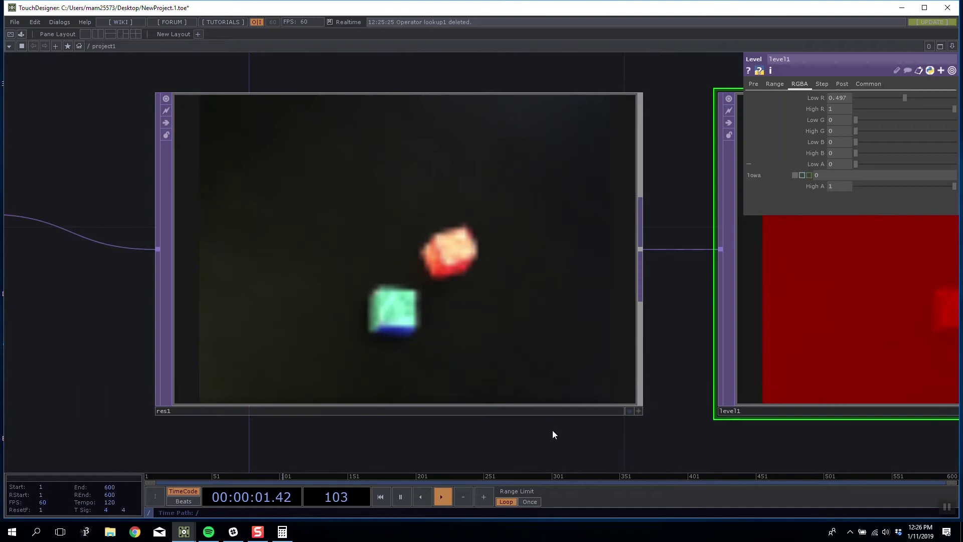
left_click_drag(476, 438, 223, 429)
left_click_drag(718, 445, 386, 437)
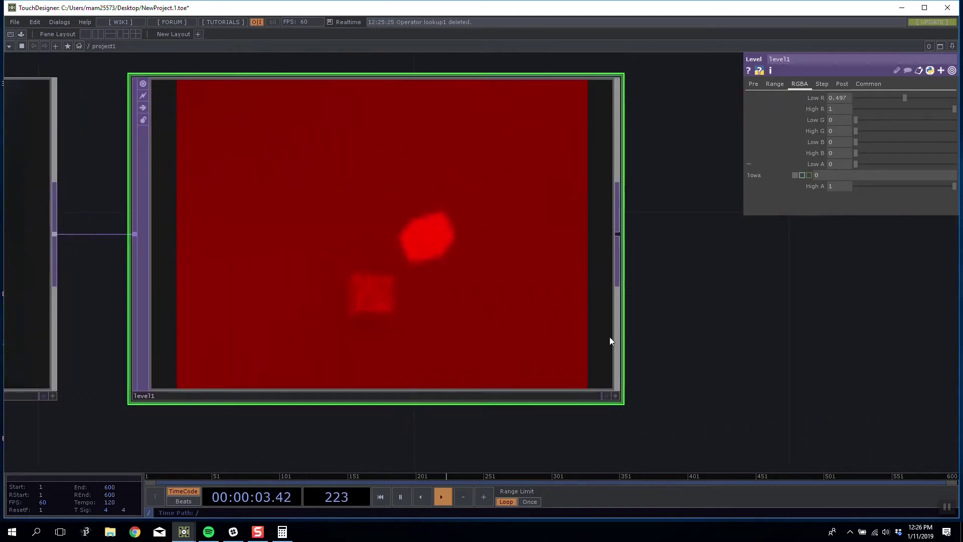
left_click_drag(689, 283, 719, 273)
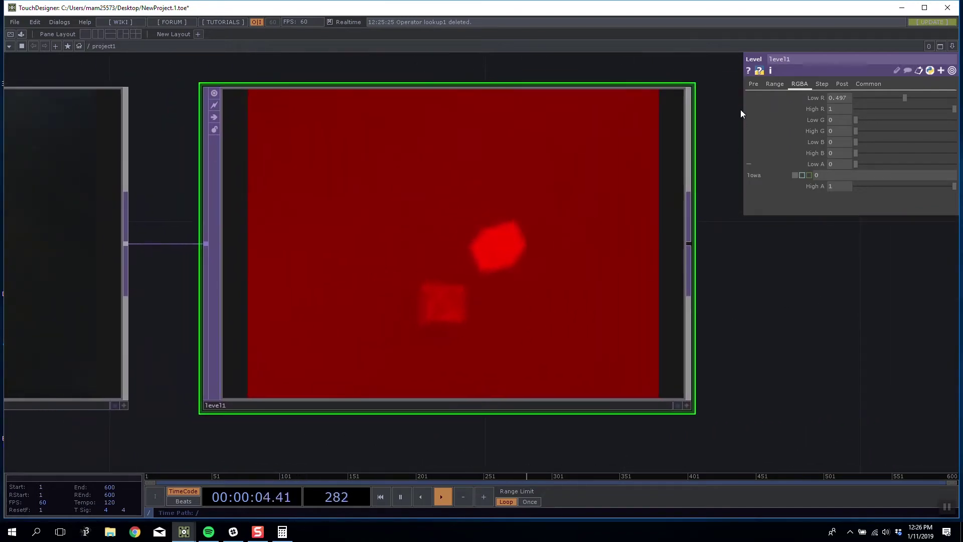
Set the Level TOP's In Low range to 0.497 to darken the background around the red cube
left_click(775, 84)
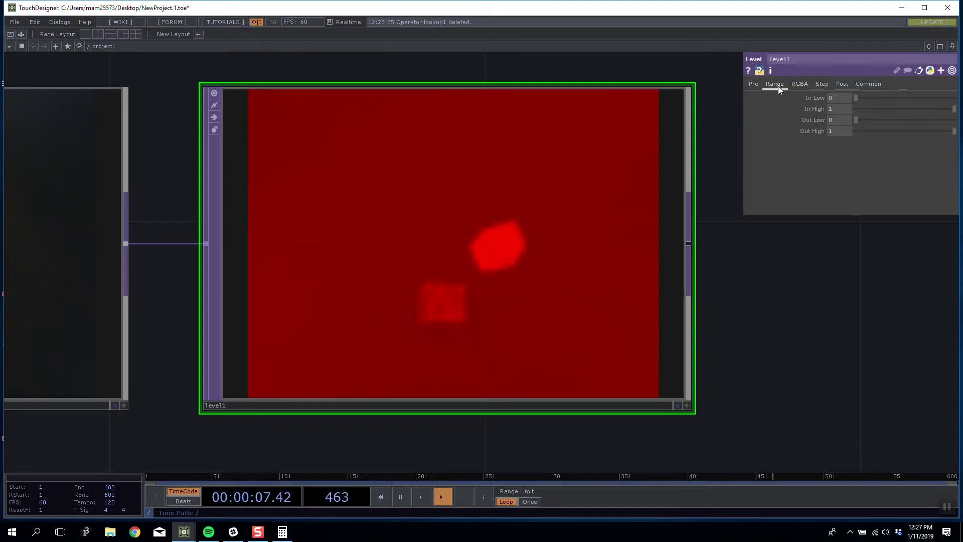
left_click_drag(857, 96, 888, 99)
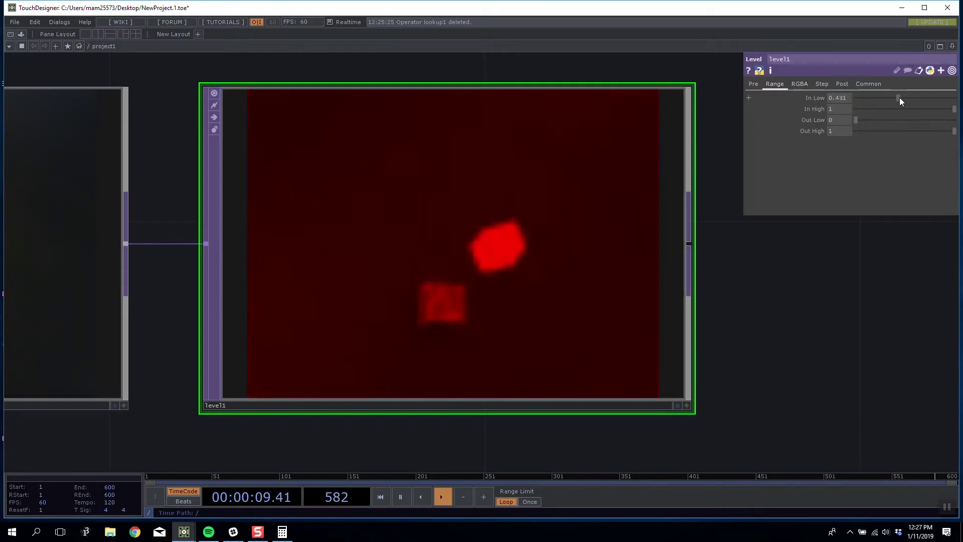
left_click_drag(900, 98, 905, 98)
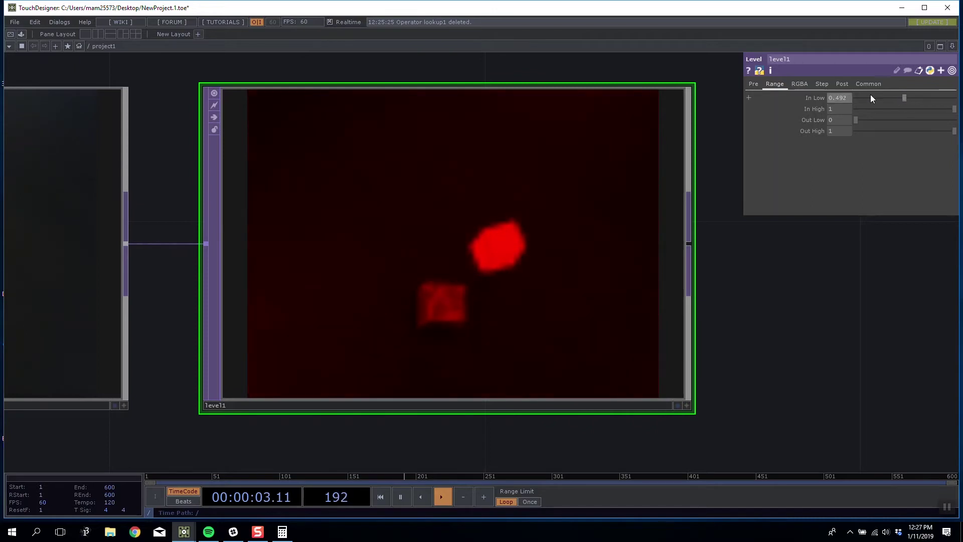
left_click(801, 88)
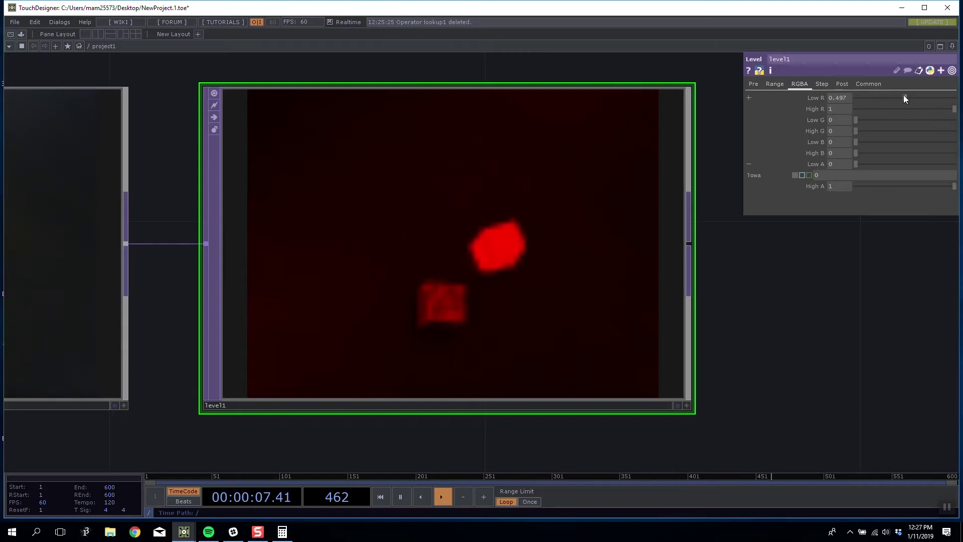
left_click_drag(908, 97, 902, 98)
left_click(779, 84)
middle_click_drag(563, 239, 534, 215)
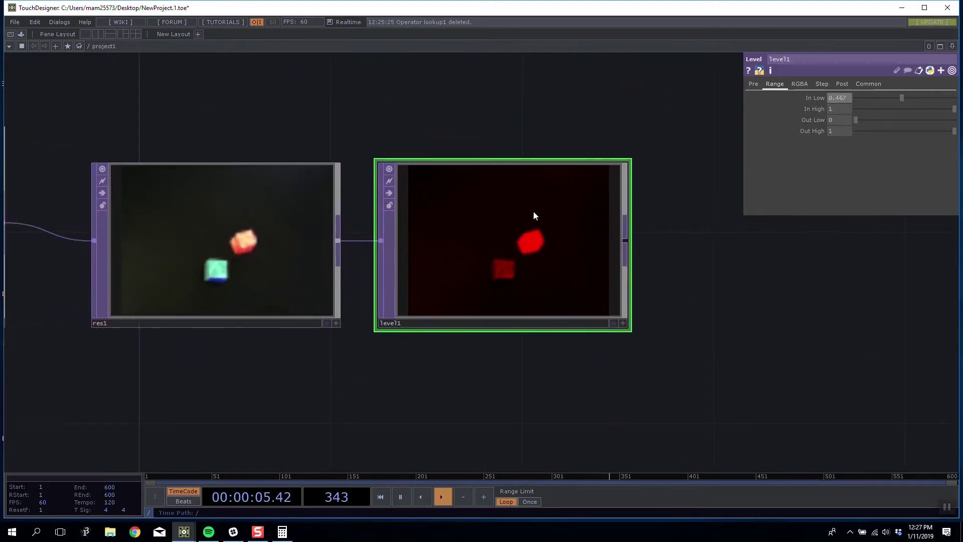
left_click_drag(339, 396, 374, 397)
middle_click_drag(263, 285, 322, 271)
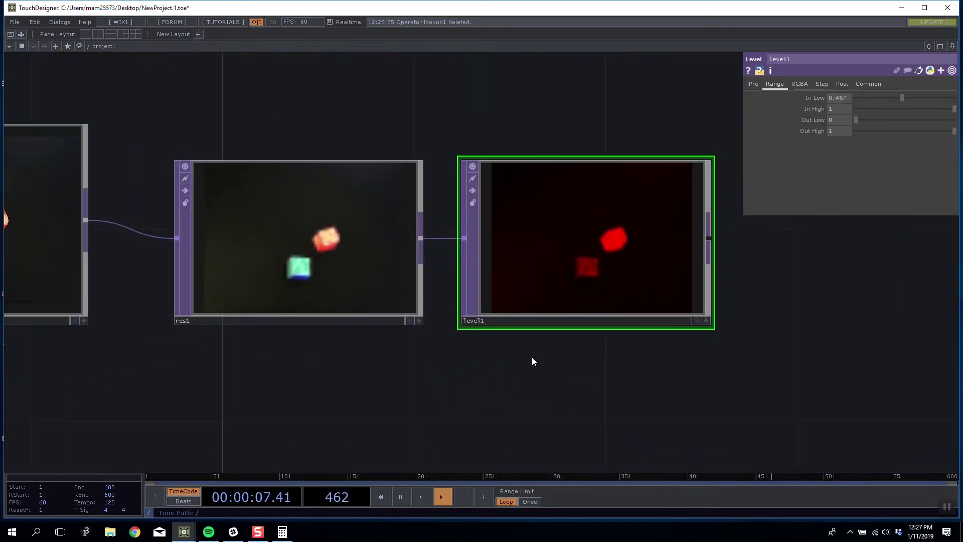
left_click_drag(531, 357, 355, 370)
middle_click_drag(399, 291, 405, 263)
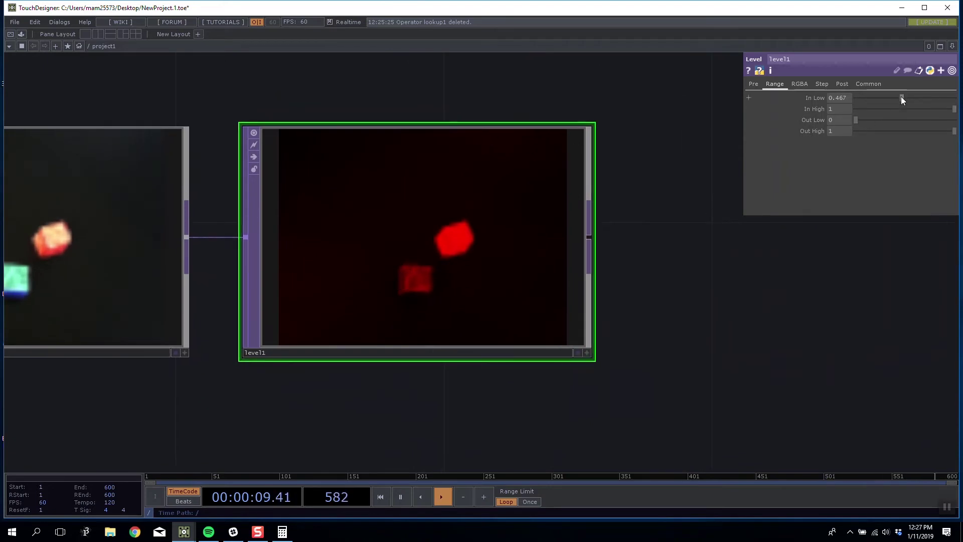
left_click_drag(901, 97, 903, 98)
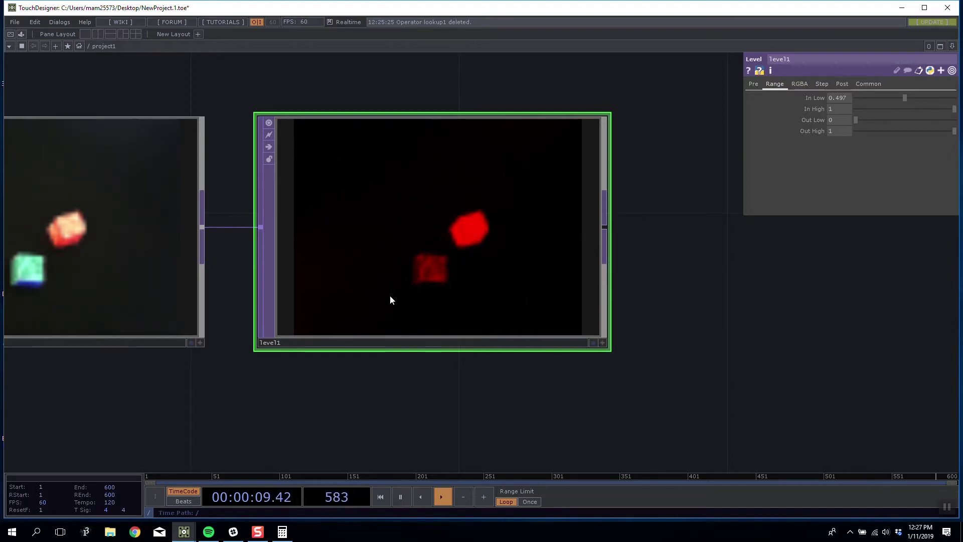
Add a Channel Mix TOP after the Level TOP and feed its Green and Blue outputs only from red at 1
scroll(390, 296, "up", 3)
scroll(376, 260, "down", 5)
left_click_drag(562, 279, 499, 278)
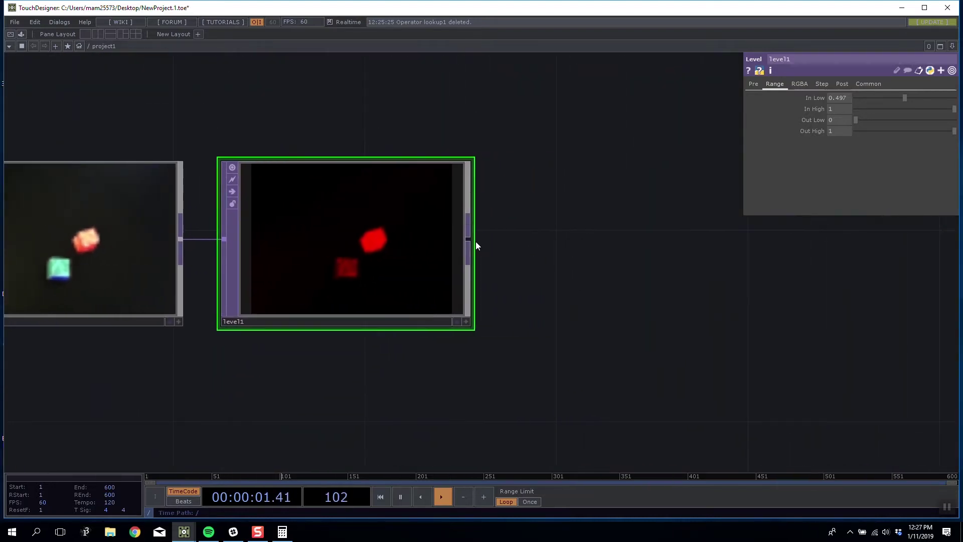
right_click(468, 238)
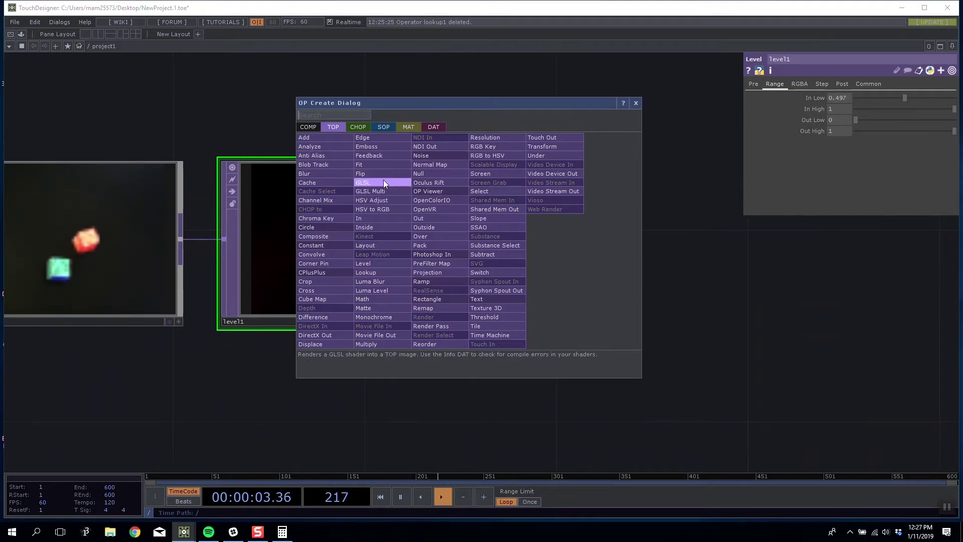
left_click(337, 200)
left_click(549, 225)
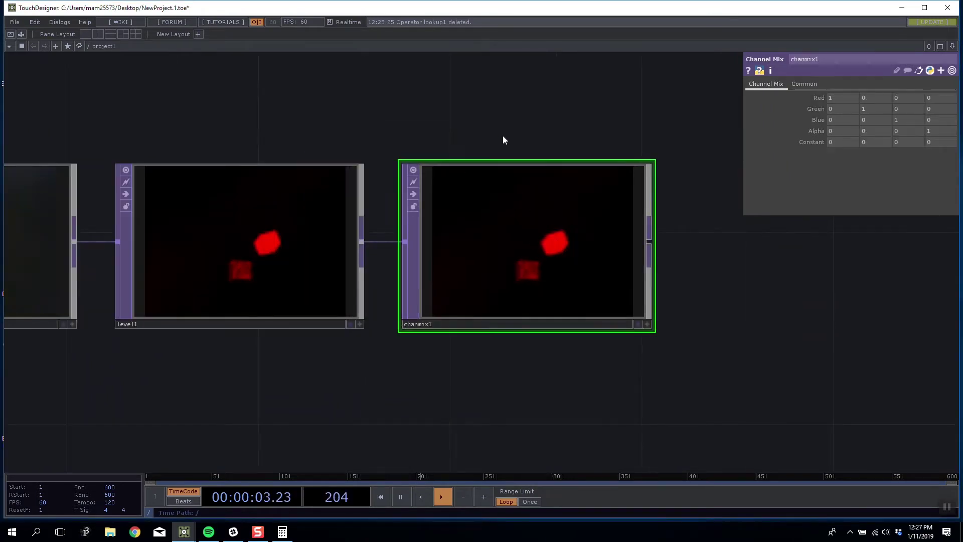
left_click_drag(503, 136, 531, 127)
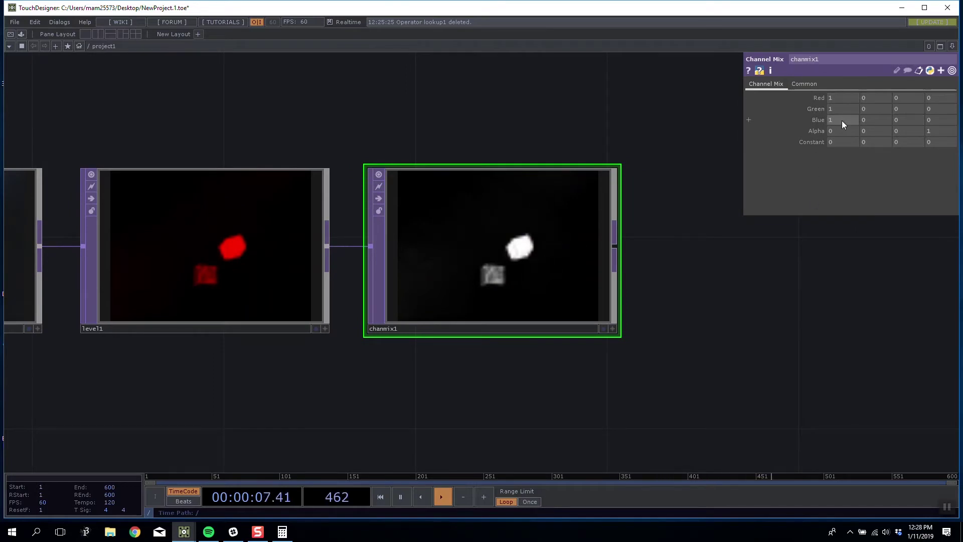
Compare the Level TOP's red image with the Channel Mix TOP's grayscale output, examining both cubes and the background
left_click_drag(424, 106, 569, 105)
scroll(344, 286, "up", 5)
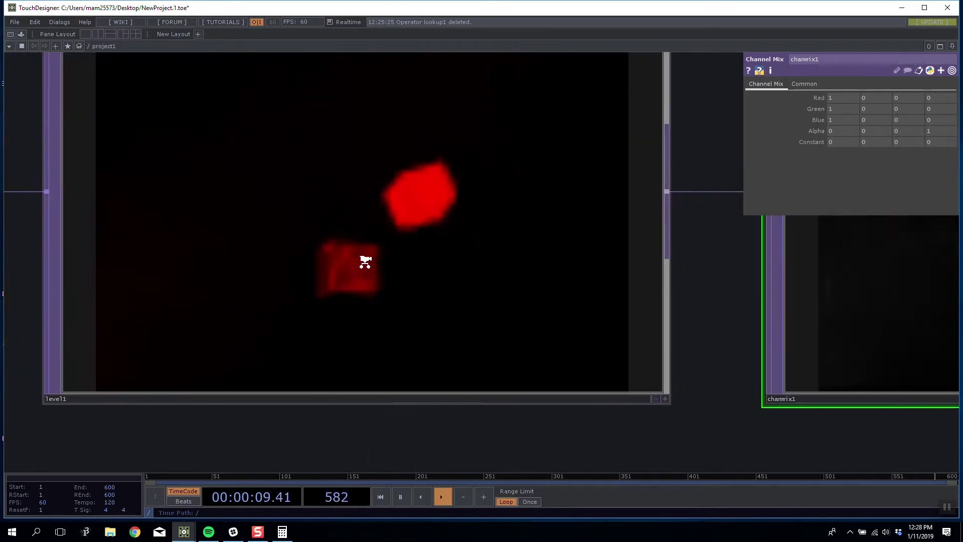
scroll(396, 236, "down", 5)
scroll(409, 237, "up", 2)
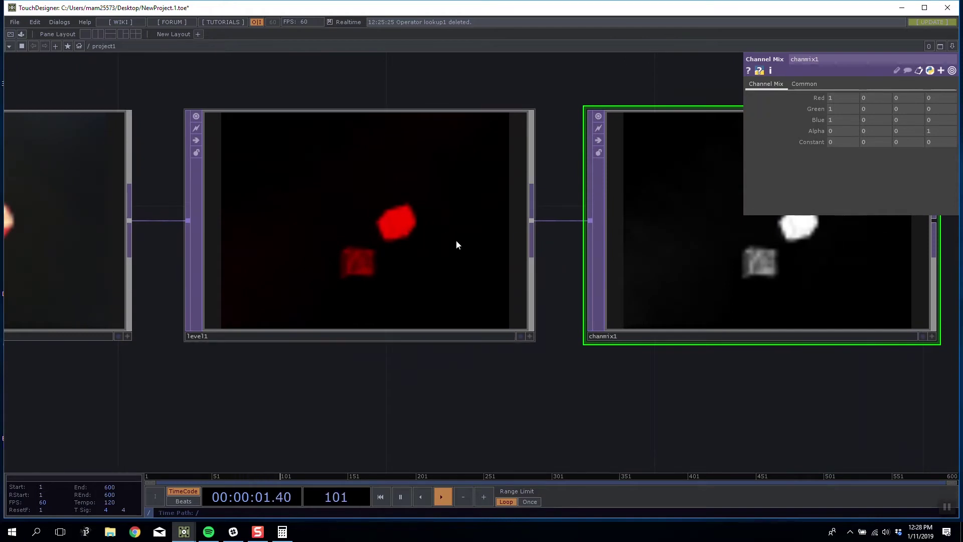
left_click_drag(697, 369, 452, 402)
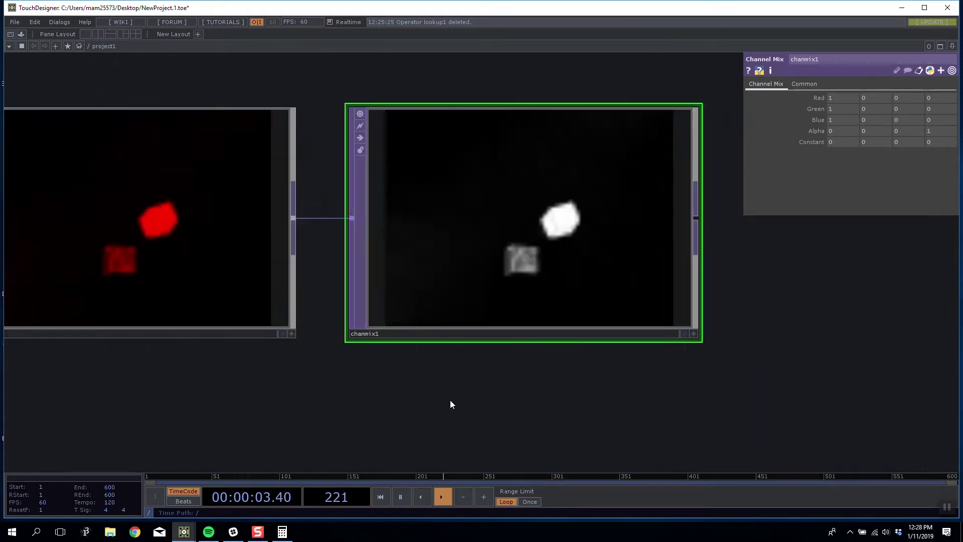
scroll(431, 261, "up", 5)
scroll(428, 270, "down", 2)
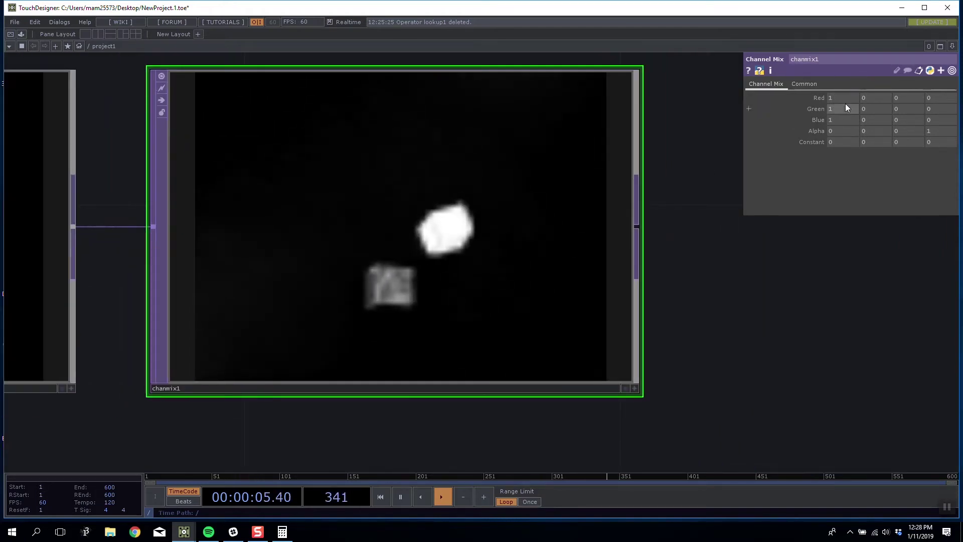
scroll(386, 244, "down", 1)
scroll(389, 245, "up", 1)
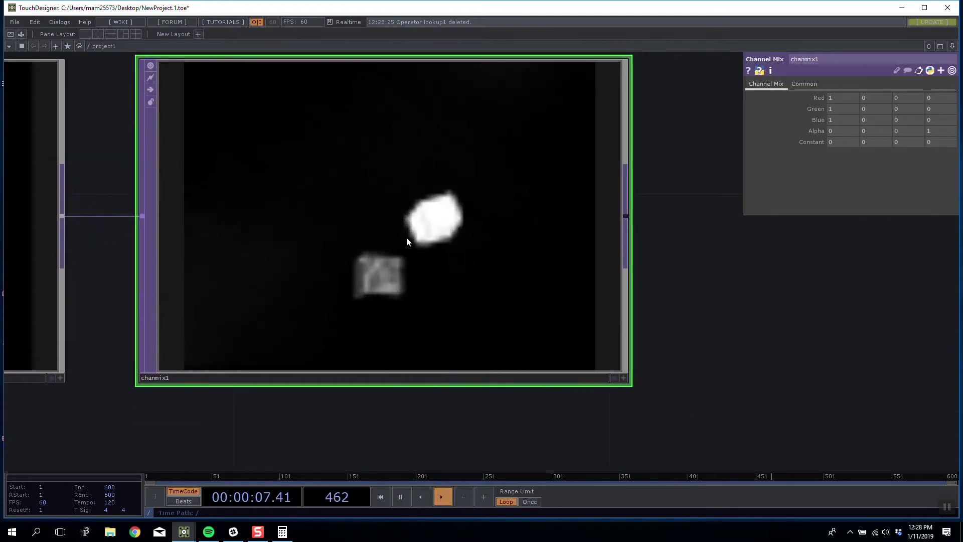
left_click_drag(668, 266, 554, 288)
middle_click_drag(550, 273, 590, 276)
scroll(587, 268, "down", 1)
left_click_drag(583, 261, 490, 243)
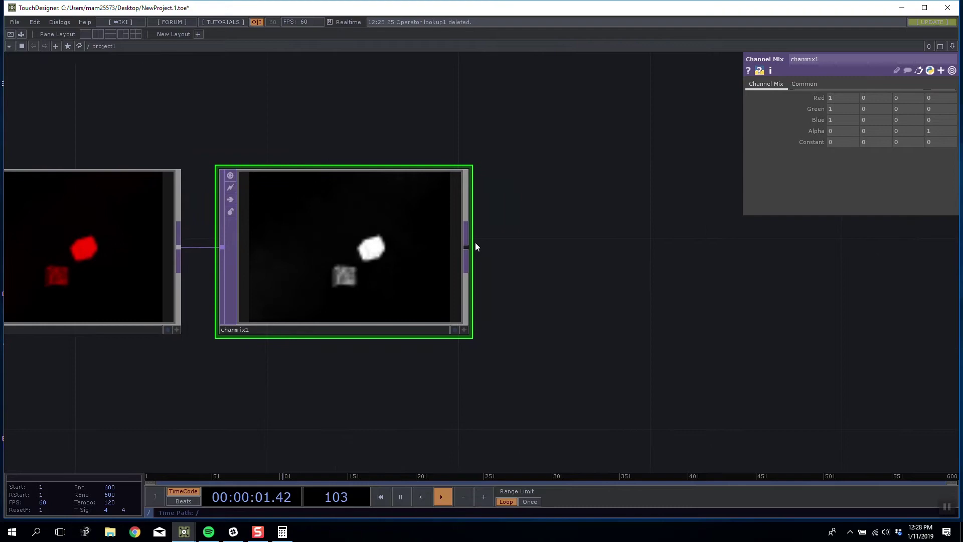
scroll(171, 295, "up", 3)
scroll(171, 294, "up", 2)
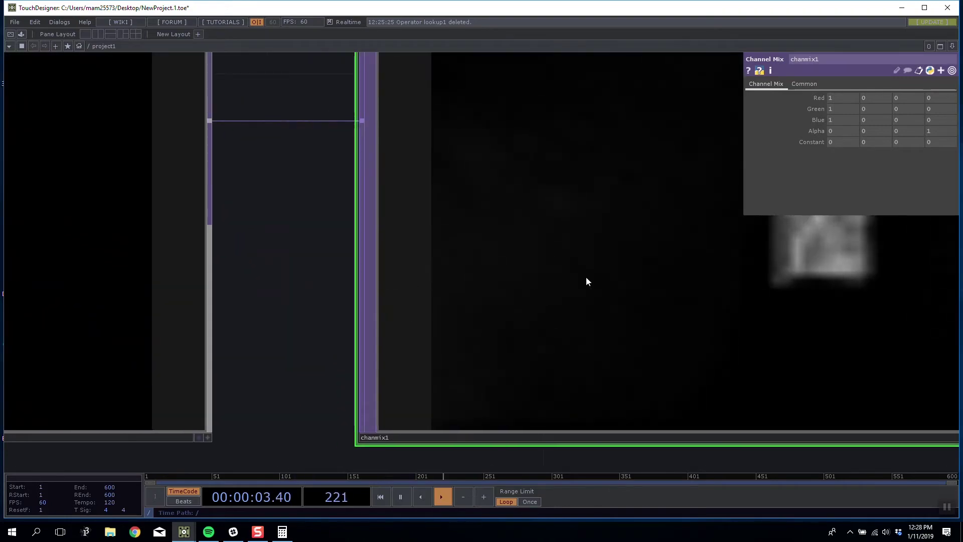
middle_click_drag(460, 280, 557, 352)
left_click_drag(575, 365, 449, 364)
left_click_drag(520, 379, 912, 366)
Add a Threshold TOP wired to the output of the Channel Mix TOP and place it beside that operator
left_click_drag(811, 383, 345, 383)
right_click(422, 234)
type("t")
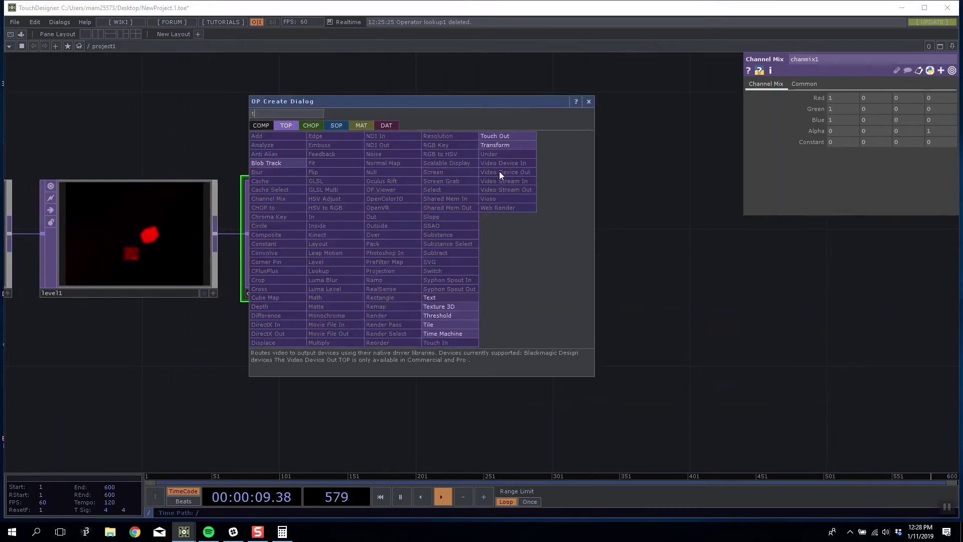
left_click(459, 317)
left_click(582, 237)
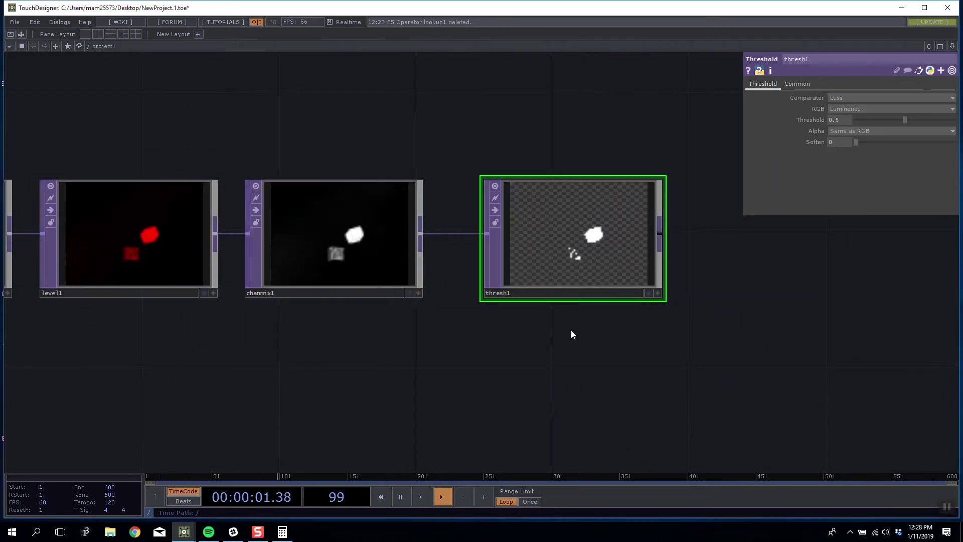
Set the Threshold TOP's threshold to 0.657 to separate the bright red cube from the dimmer one
scroll(502, 301, "up", 3)
mouse_move(904, 118)
left_mouse_down()
mouse_move(885, 116)
mouse_move(921, 120)
left_mouse_up()
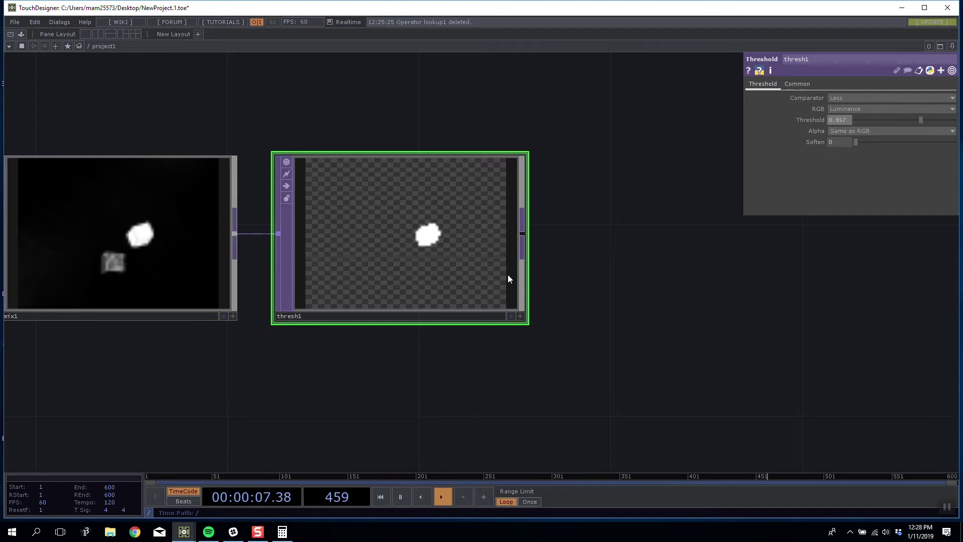
scroll(517, 240, "up", 3)
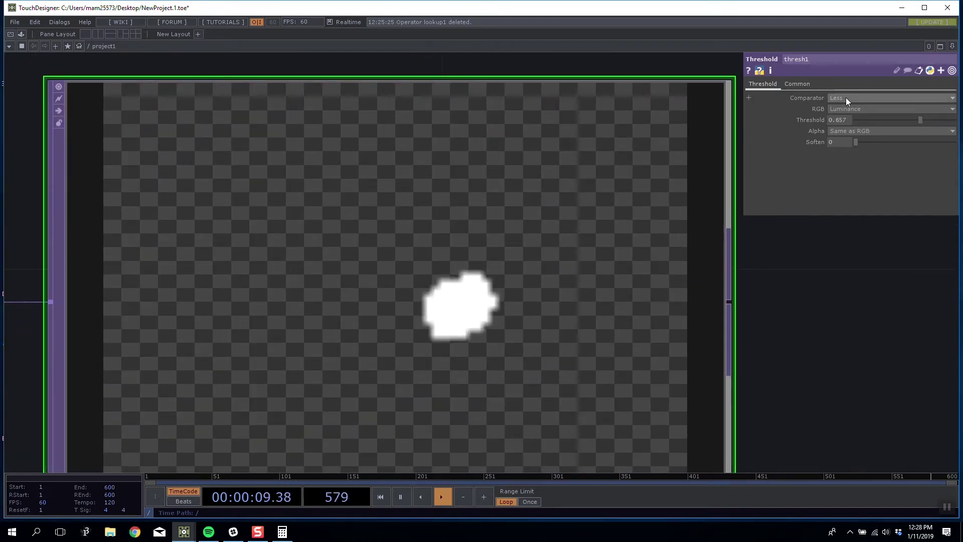
scroll(783, 233, "down", 2)
scroll(782, 234, "down", 1)
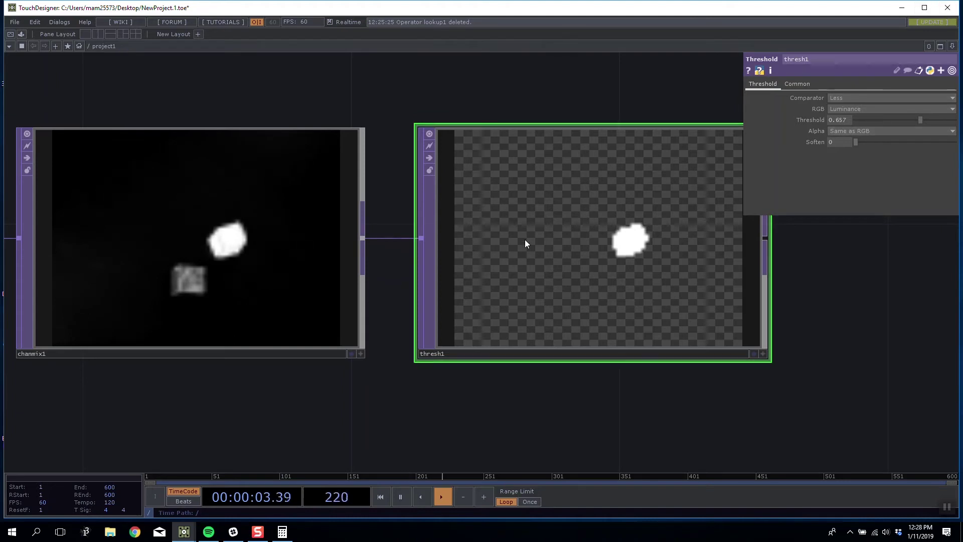
scroll(737, 266, "down", 1)
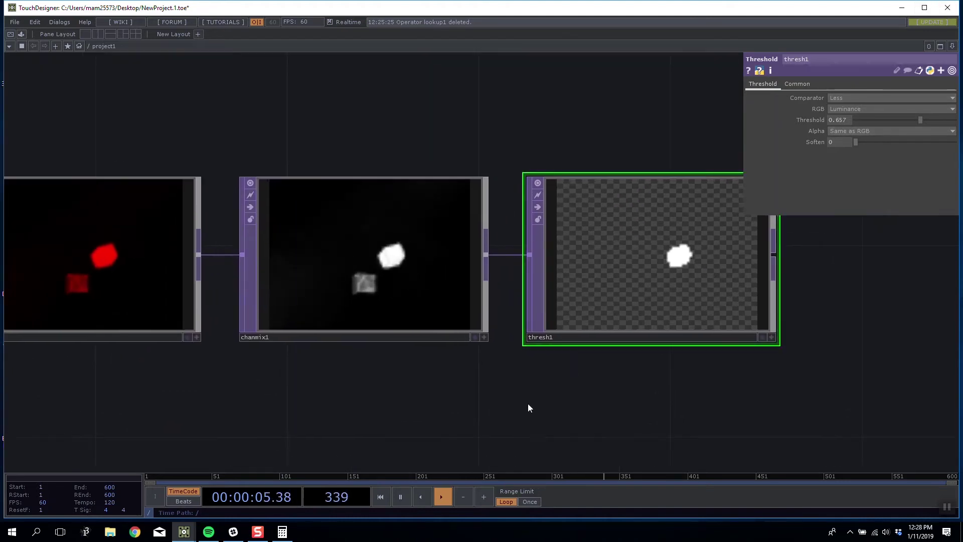
Review the image at each stage of the operator chain, from the camera input through to the Threshold TOP
left_click_drag(528, 405, 795, 396)
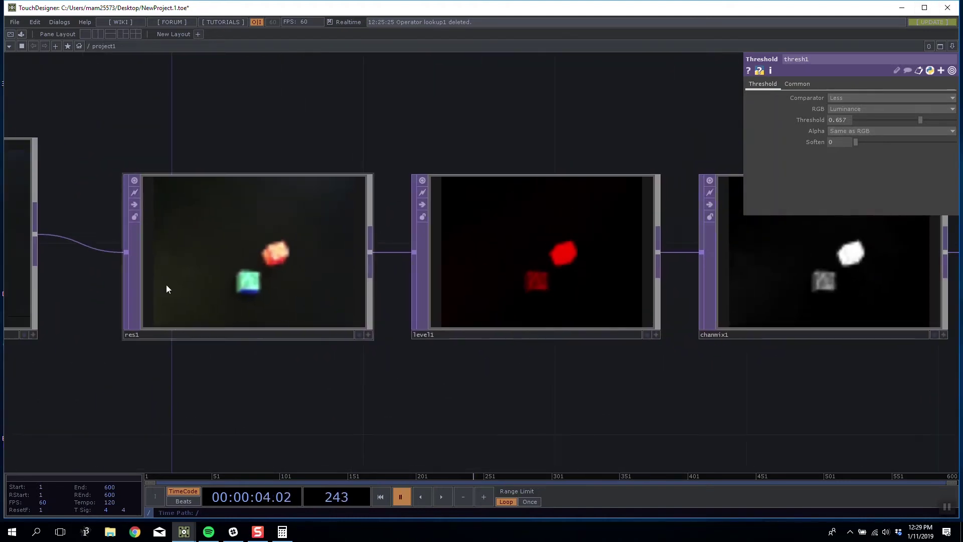
scroll(167, 289, "up", 3)
scroll(292, 311, "down", 2)
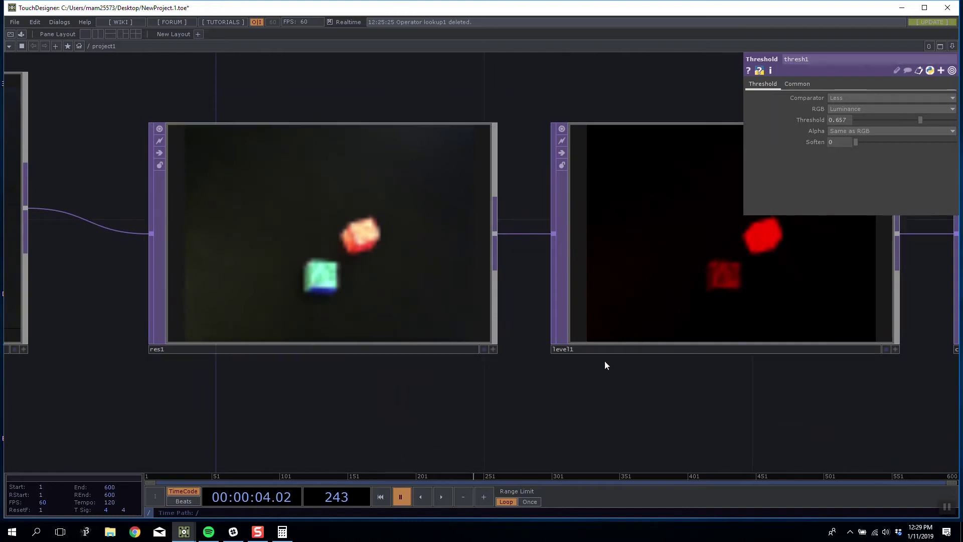
mouse_move(767, 389)
left_mouse_down()
mouse_move(374, 398)
mouse_move(372, 383)
mouse_move(236, 362)
left_mouse_up()
left_click_drag(531, 402, 332, 384)
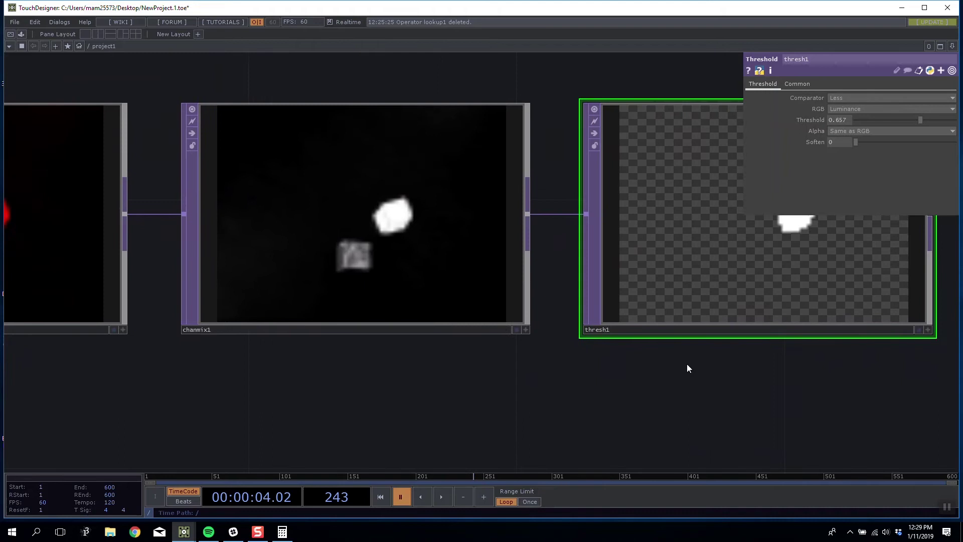
mouse_move(713, 358)
left_mouse_down()
mouse_move(271, 370)
mouse_move(320, 349)
left_mouse_up()
scroll(296, 258, "up", 4)
scroll(292, 255, "down", 5)
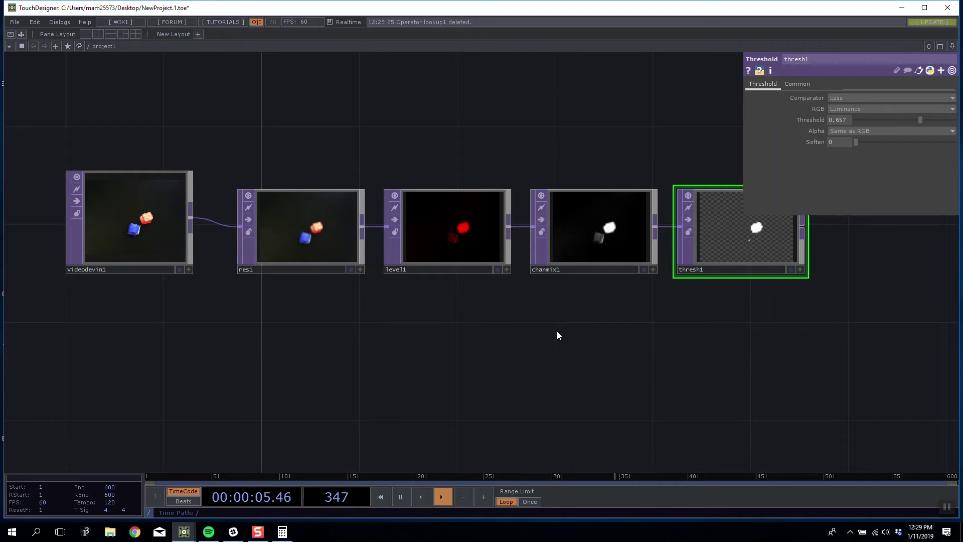
scroll(176, 276, "up", 6)
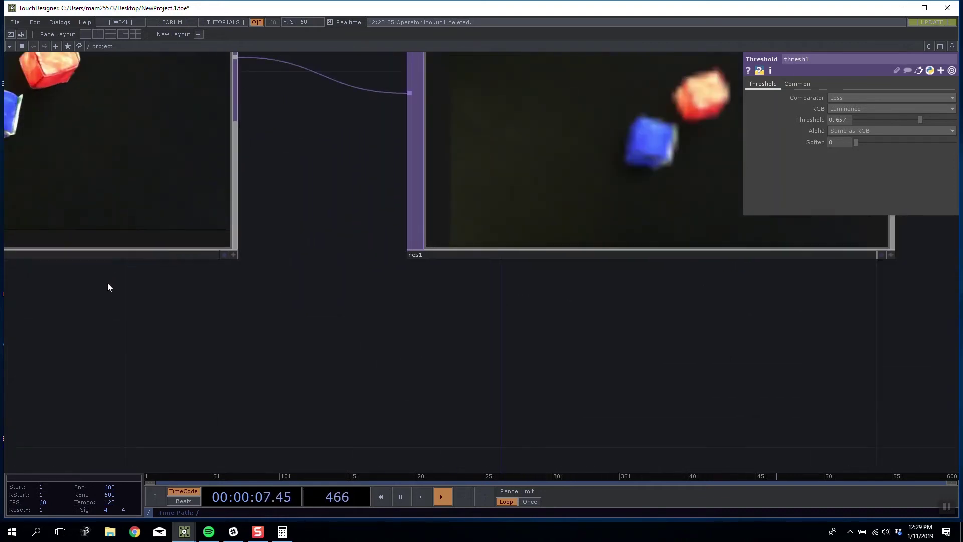
Raise the Threshold TOP's threshold to 0.789 so only the red cube stays white
left_click_drag(108, 287, 313, 360)
scroll(486, 312, "down", 4)
left_click_drag(522, 313, 126, 241)
left_click_drag(934, 352, 442, 310)
scroll(442, 311, "down", 4)
scroll(461, 303, "up", 5)
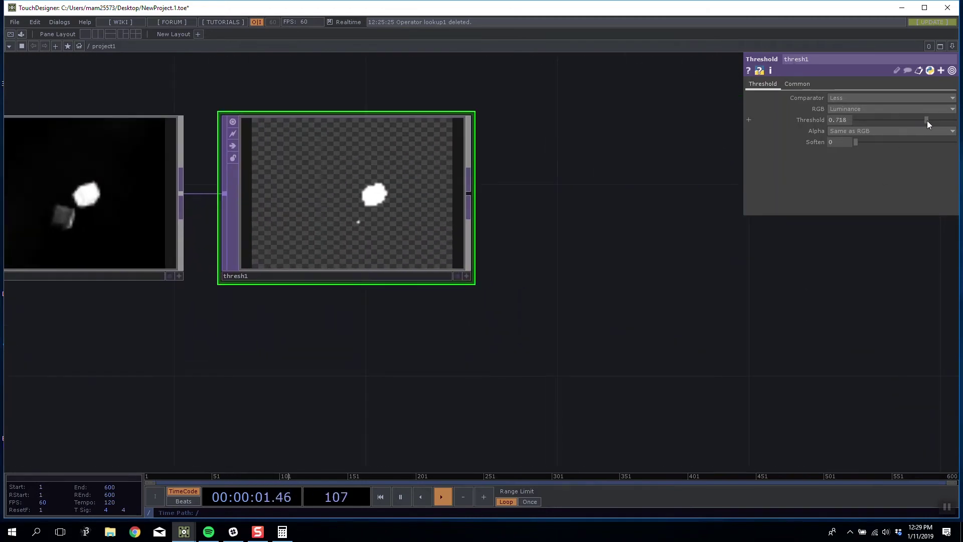
left_click_drag(930, 122, 935, 122)
left_click_drag(589, 322, 751, 319)
scroll(651, 329, "down", 3)
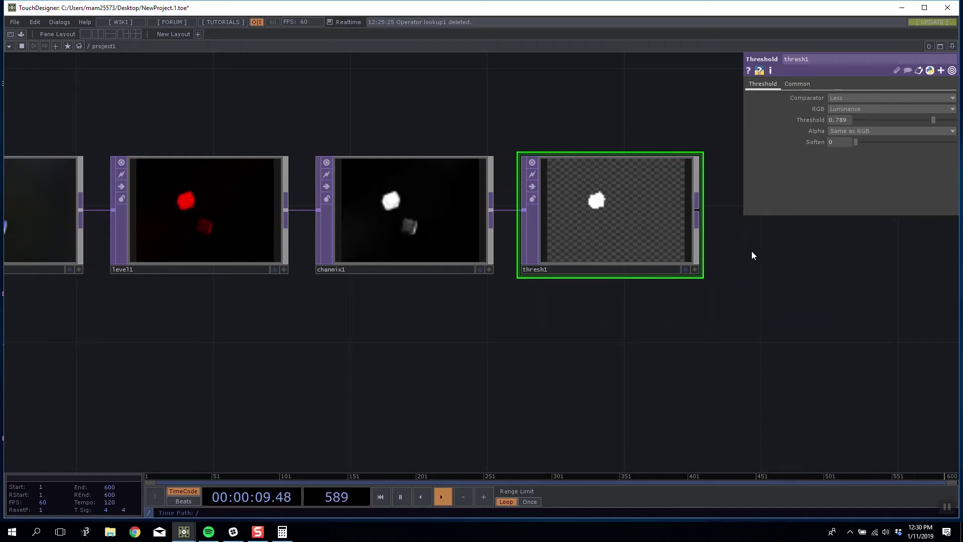
left_click_drag(659, 341, 762, 289)
scroll(717, 350, "down", 3)
left_click_drag(768, 345, 725, 334)
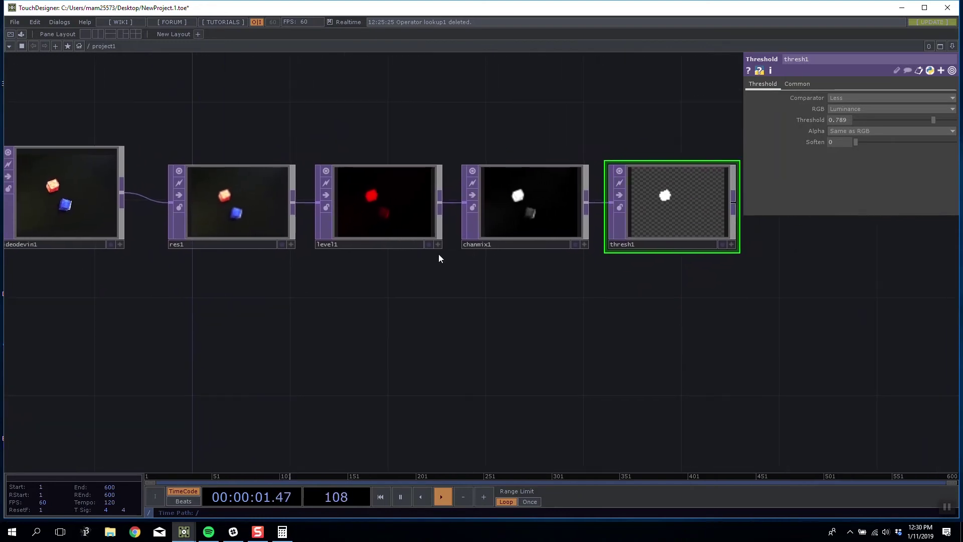
scroll(226, 223, "up", 3)
scroll(288, 221, "down", 3)
right_click_drag(704, 278, 424, 175)
right_click_drag(675, 303, 219, 131)
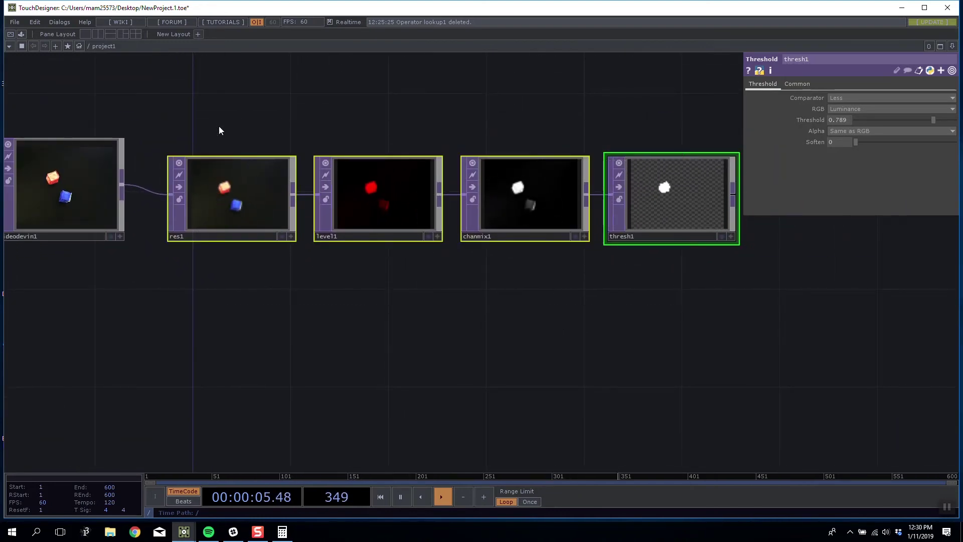
key("ctrl+c")
left_click(156, 273)
Move the Resolution TOP closer to the camera input and branch a second Level TOP from its output, below the first Level TOP
left_click_drag(219, 207, 195, 206)
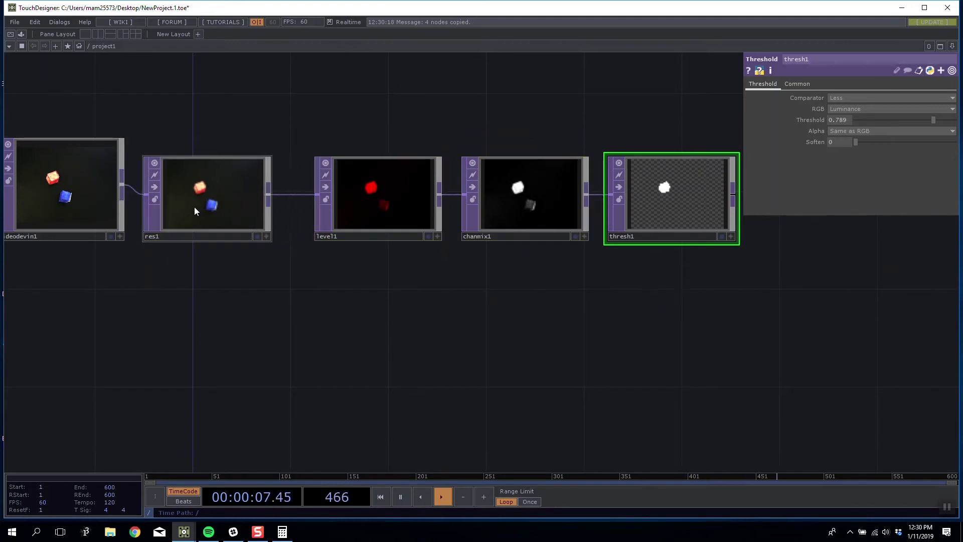
right_click(268, 197)
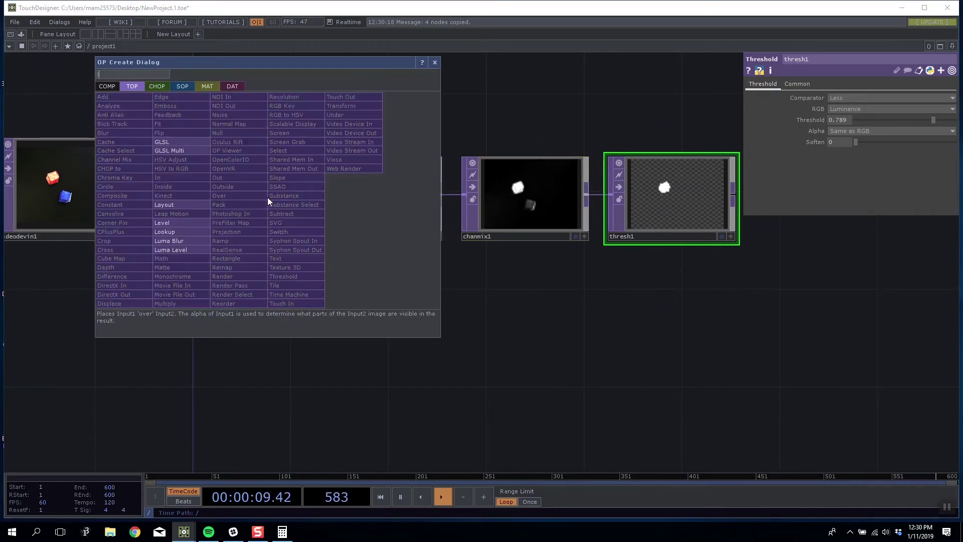
left_click(177, 228)
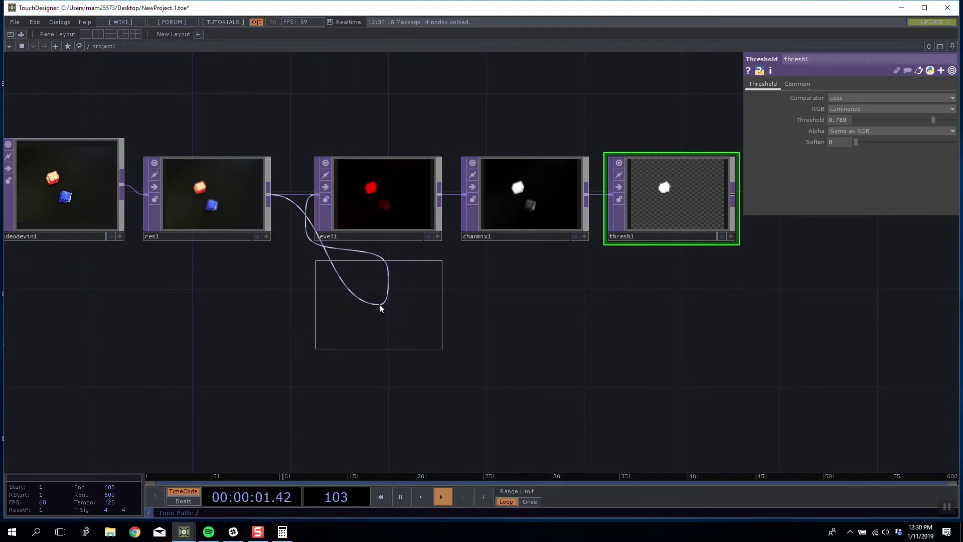
left_click(377, 299)
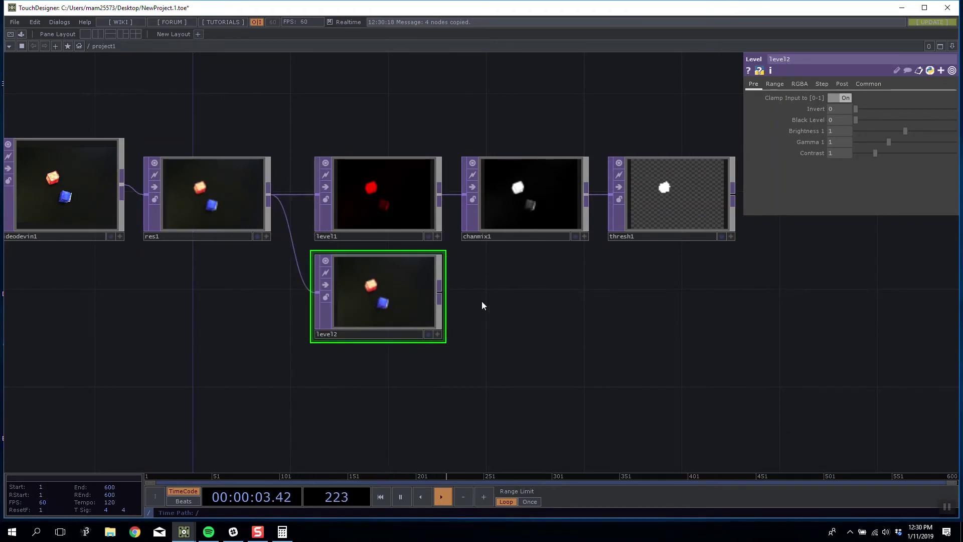
Set High R and High G to 0 on the new Level TOP to keep only the blue channel
scroll(482, 301, "up", 3)
left_click(803, 84)
left_click_drag(954, 109, 806, 115)
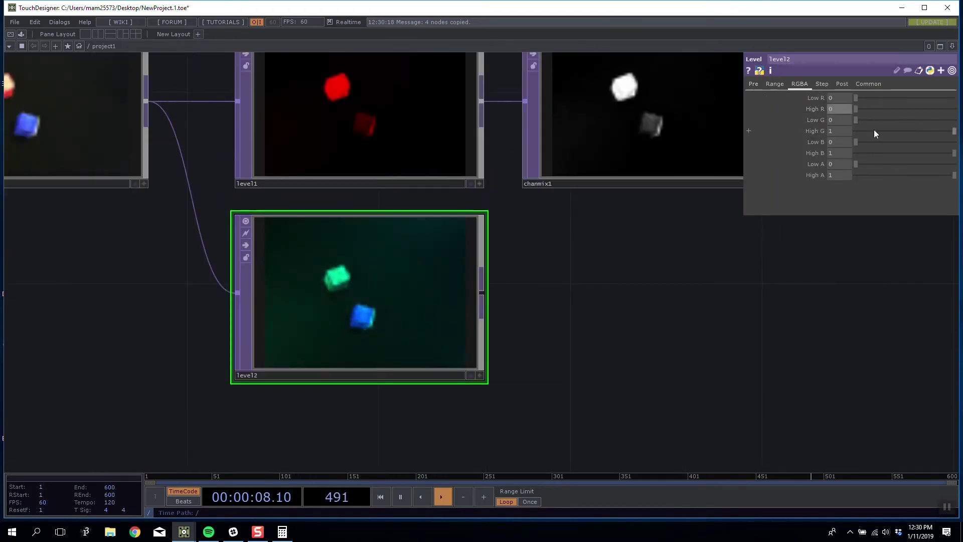
left_click_drag(874, 130, 778, 149)
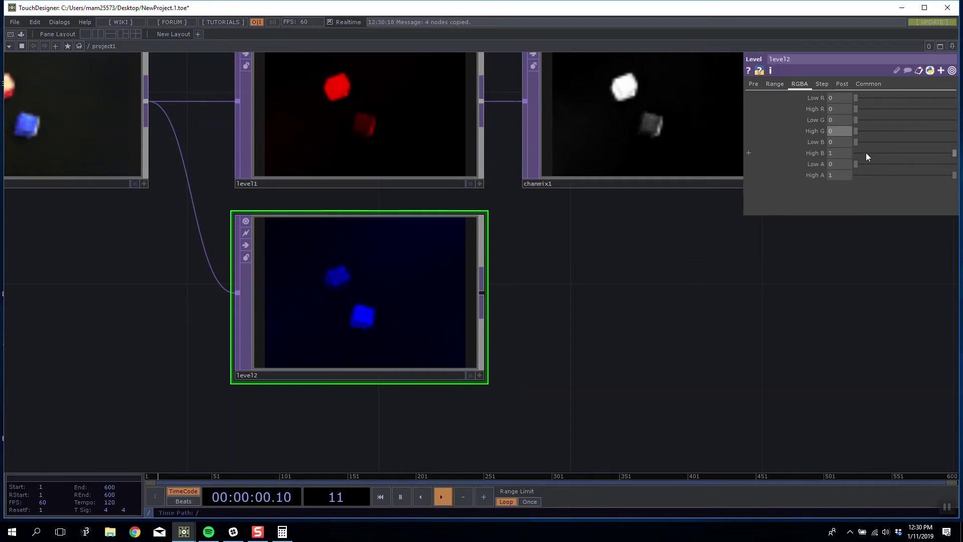
Raise the second Level TOP's Low B to about 0.4 and set its In Low to 0.431
left_click_drag(856, 142, 897, 142)
left_click_drag(522, 276, 572, 301)
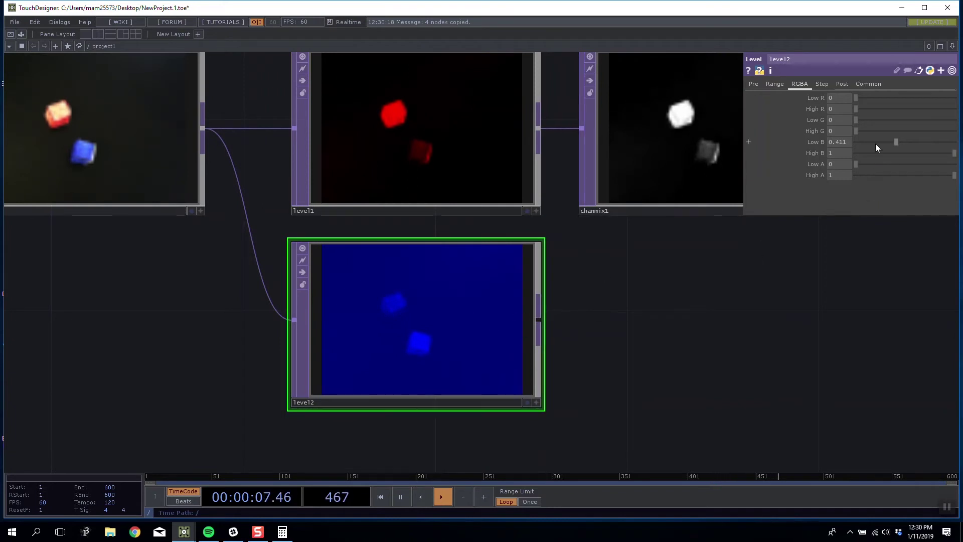
left_click(775, 85)
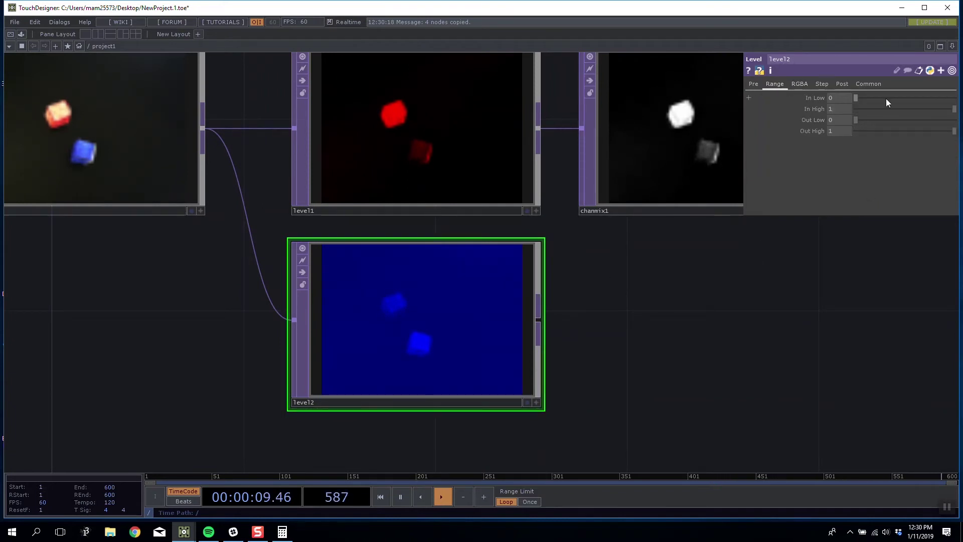
left_click_drag(872, 97, 898, 102)
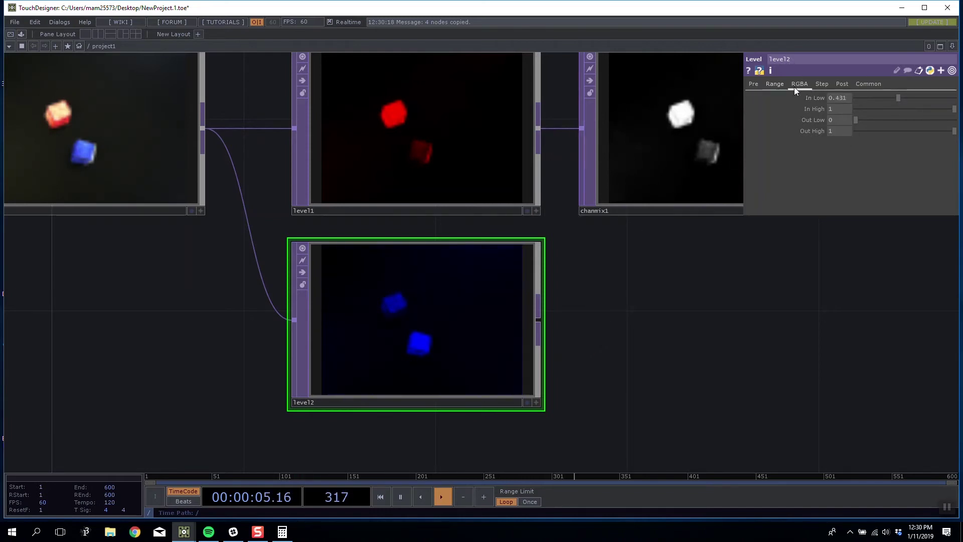
left_click(797, 85)
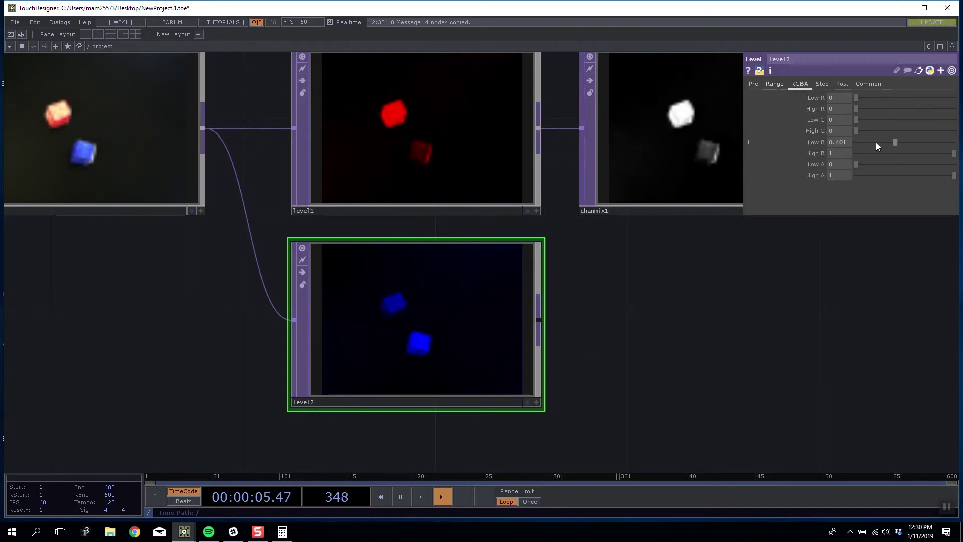
left_click_drag(894, 143, 898, 142)
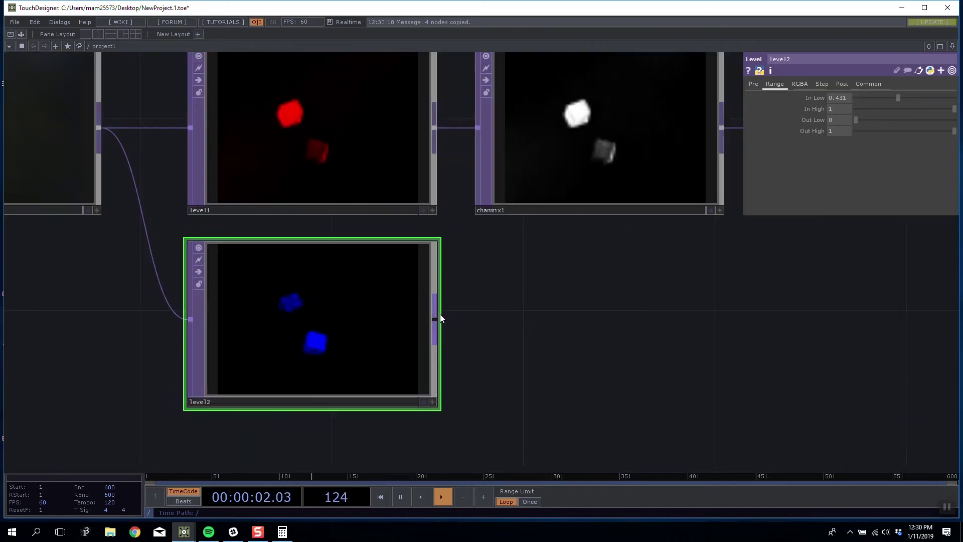
Add a Channel Mix TOP wired to the second Level TOP's output and place it beside that operator
right_click(440, 318)
type("ch")
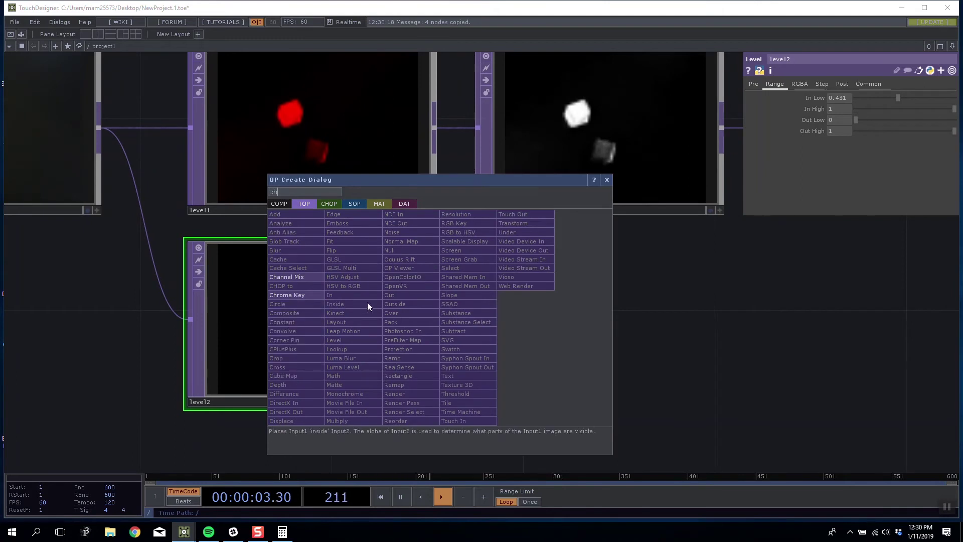
left_click(299, 280)
left_click(592, 326)
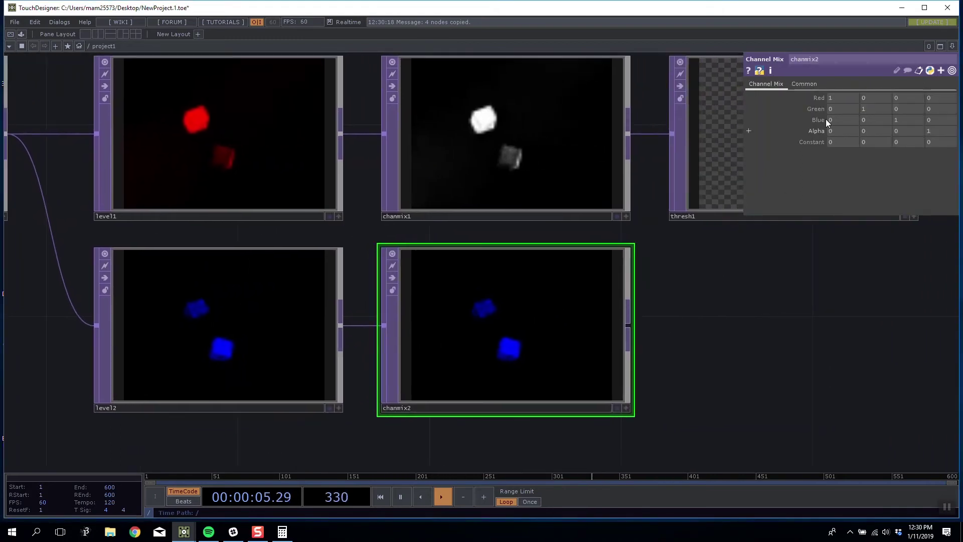
Set the second Channel Mix TOP's Red and Green rows to 1 for the blue channel and 0 for the other channels
left_click(866, 110)
type("0")
key("Tab")
type("1")
left_click(899, 99)
type("1")
key("Return")
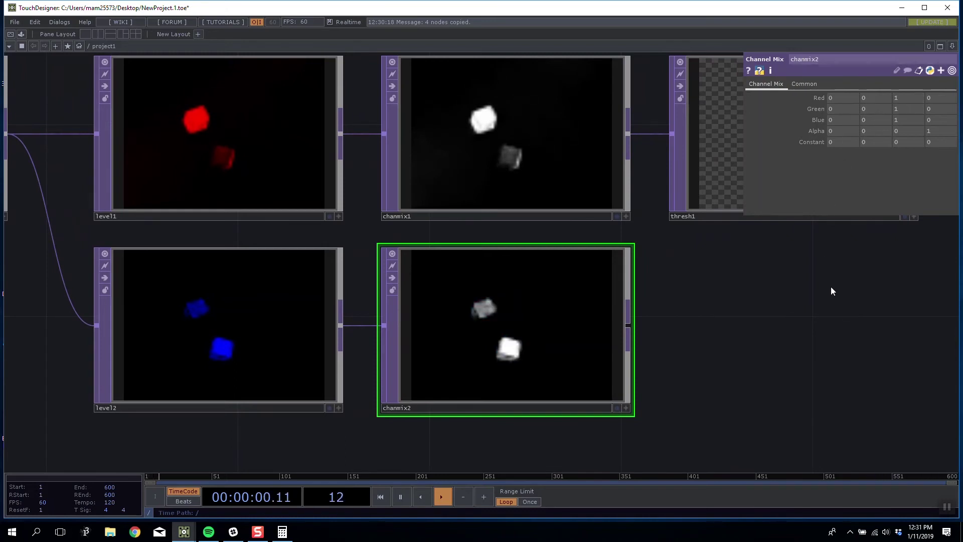
Add a Threshold TOP wired to the second Channel Mix TOP's output and place it below the first Threshold TOP
left_click_drag(841, 300, 770, 283)
scroll(417, 330, "up", 4)
scroll(635, 302, "down", 5)
left_click_drag(702, 281, 495, 281)
left_click(567, 177)
right_click(448, 303)
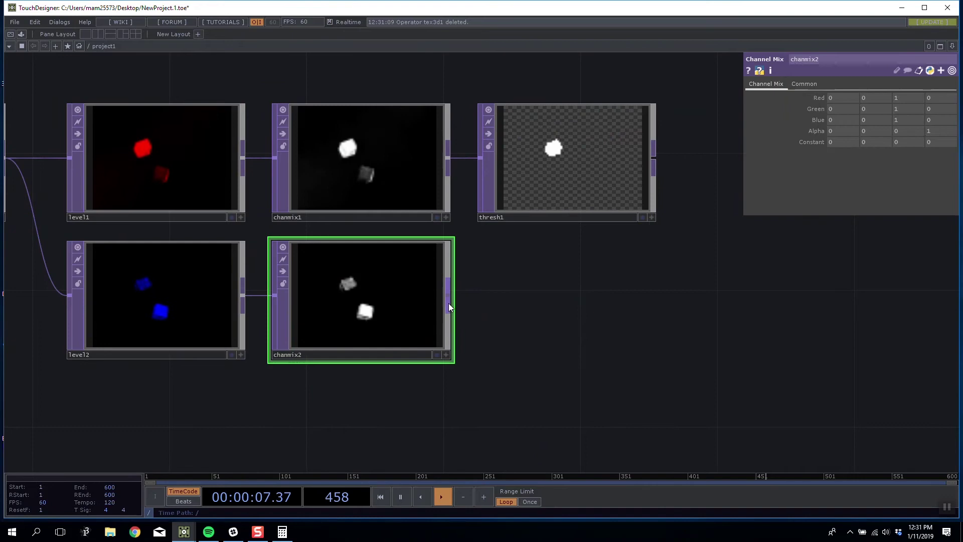
left_click(490, 384)
left_click(571, 312)
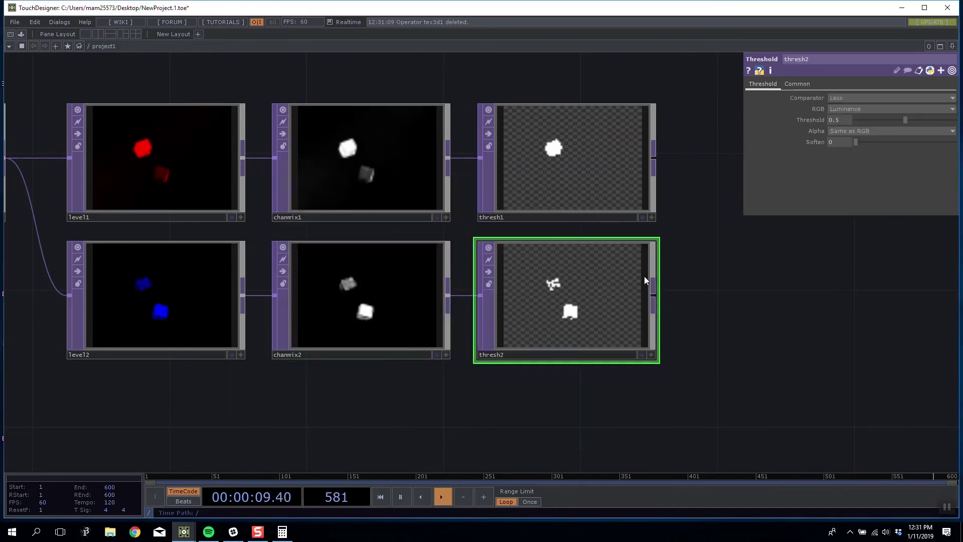
Set the second Threshold TOP's threshold to 0.739 to isolate the blue cube, and inspect the mask for stray pixels
left_click_drag(906, 119, 929, 119)
scroll(642, 298, "up", 5)
scroll(552, 316, "down", 8)
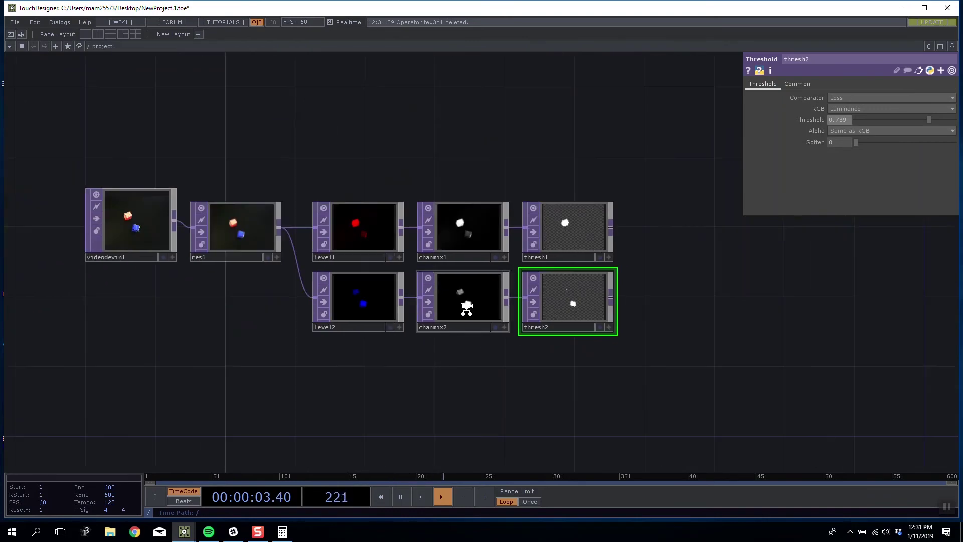
scroll(465, 309, "up", 5)
left_click_drag(667, 400, 477, 417)
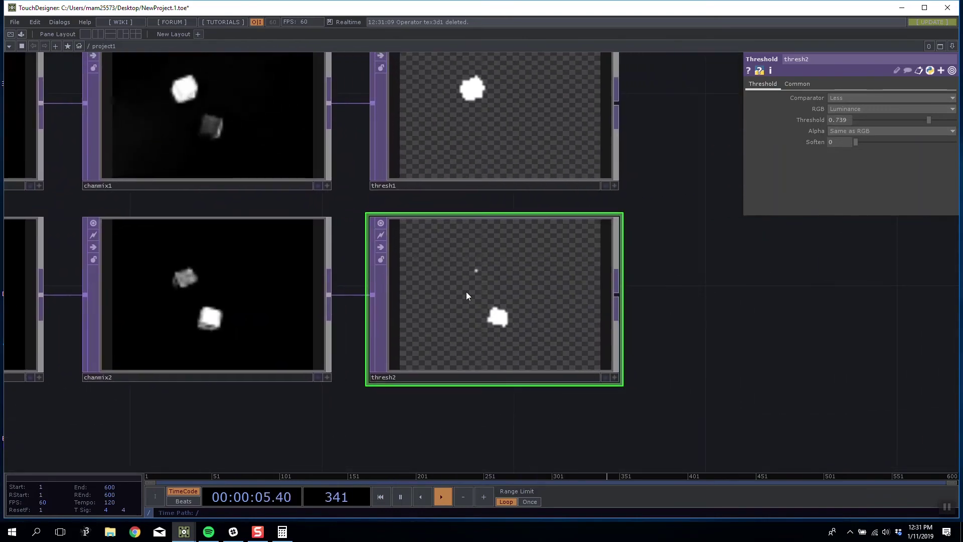
scroll(468, 293, "up", 2)
scroll(477, 273, "up", 1)
scroll(478, 273, "down", 5)
left_click_drag(395, 407, 571, 403)
Set the second Level TOP's In Low to 0.502 and the first Level TOP's Low R to 0.193
left_click(237, 290)
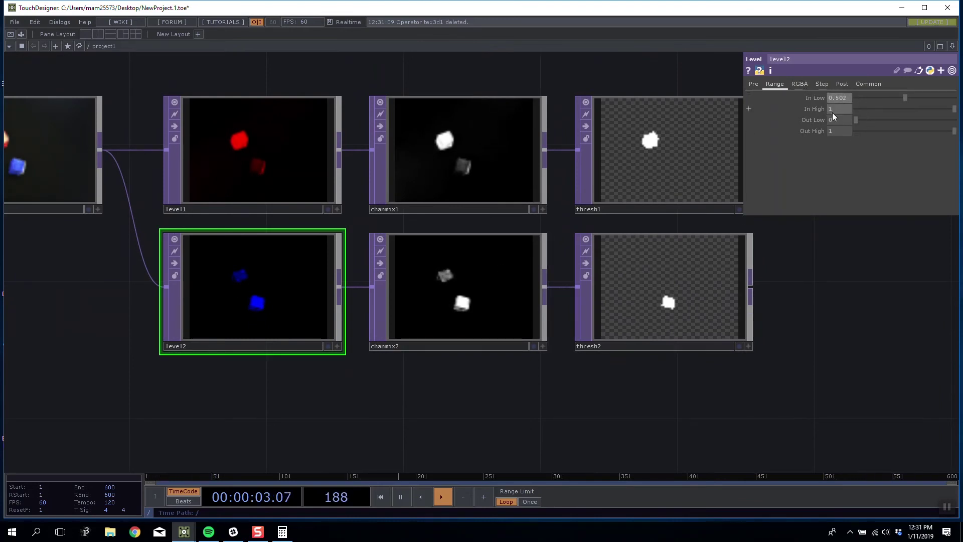
left_click(800, 84)
left_click_drag(856, 142, 875, 146)
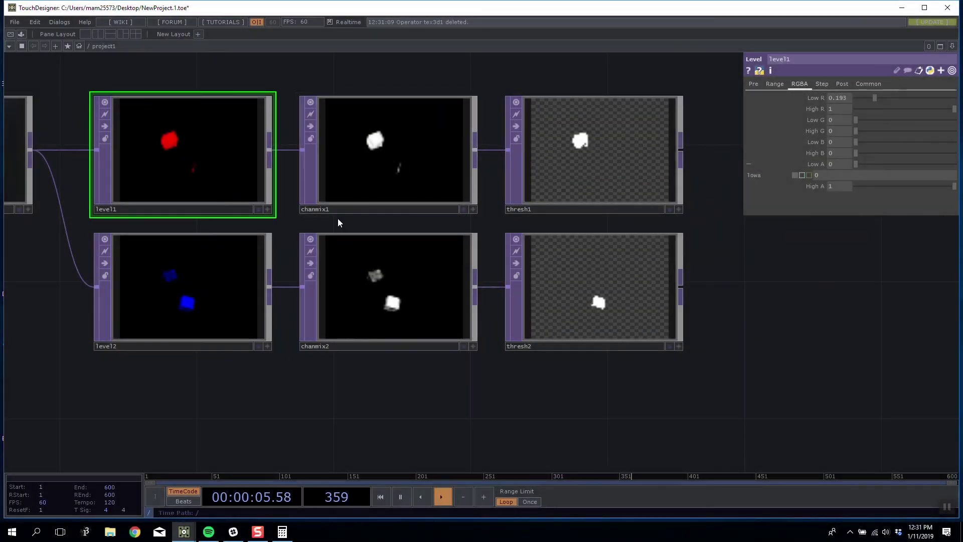
Compare the Channel Mix and Threshold outputs of the red and blue branches, examining how cleanly each cube is isolated
scroll(384, 151, "up", 5)
scroll(333, 147, "down", 3)
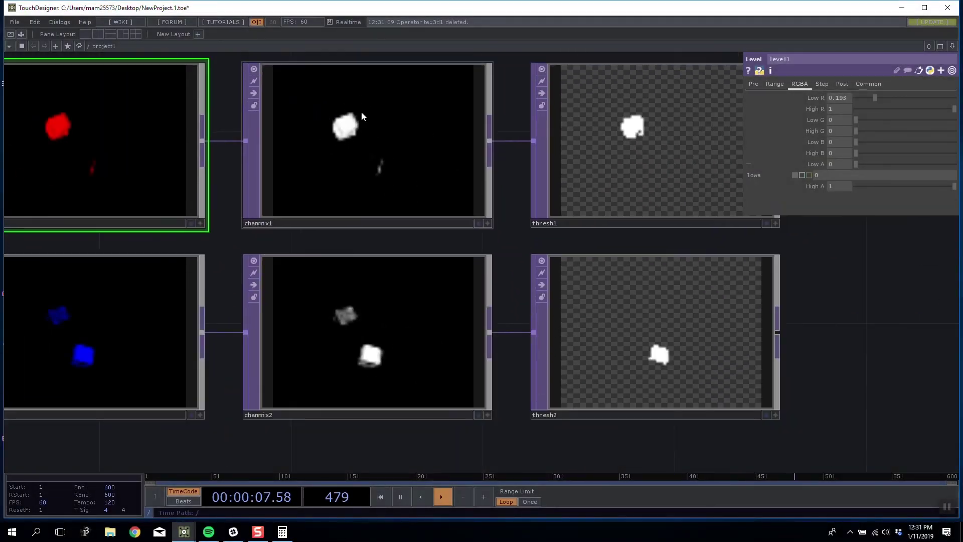
left_click_drag(347, 438, 365, 422)
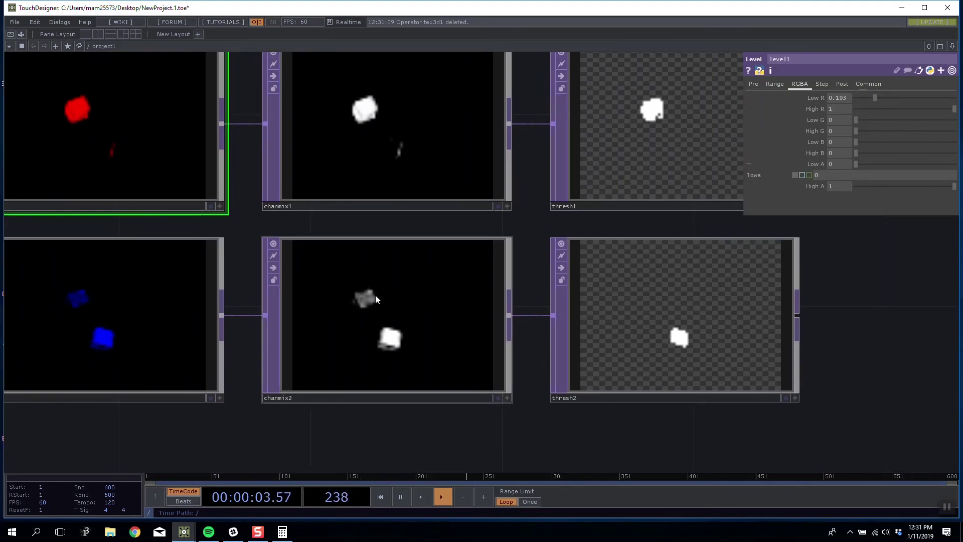
scroll(561, 281, "up", 3)
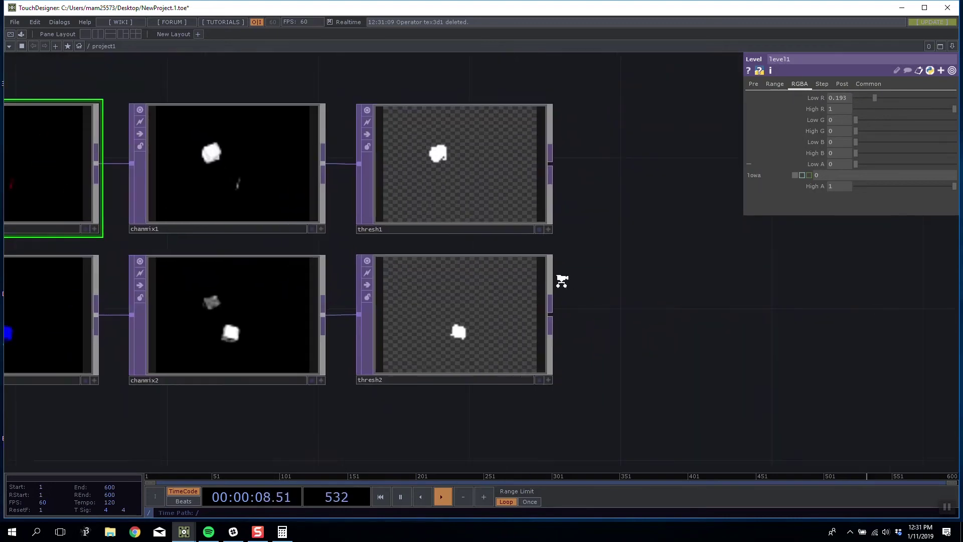
middle_click_drag(448, 131, 681, 302)
middle_click_drag(462, 307, 691, 215)
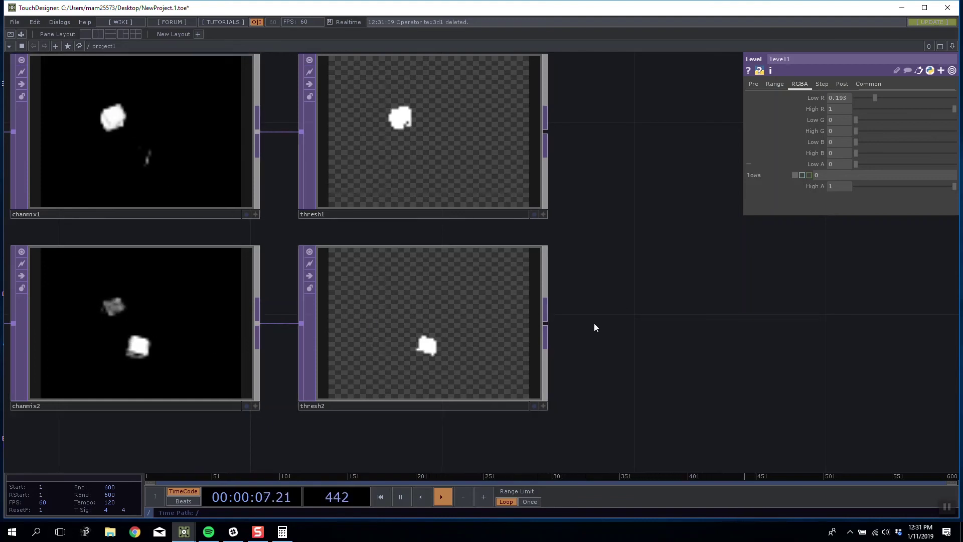
scroll(596, 327, "down", 4)
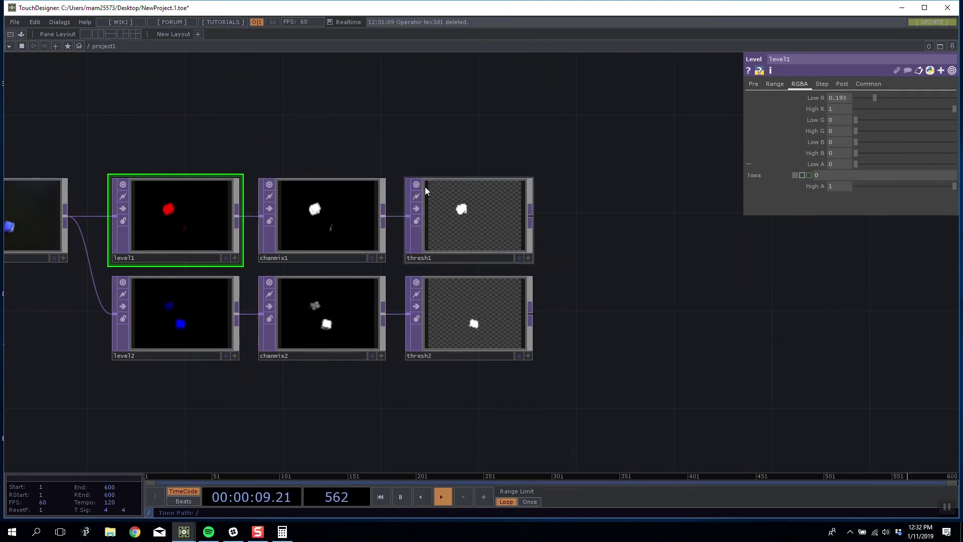
scroll(513, 211, "up", 3)
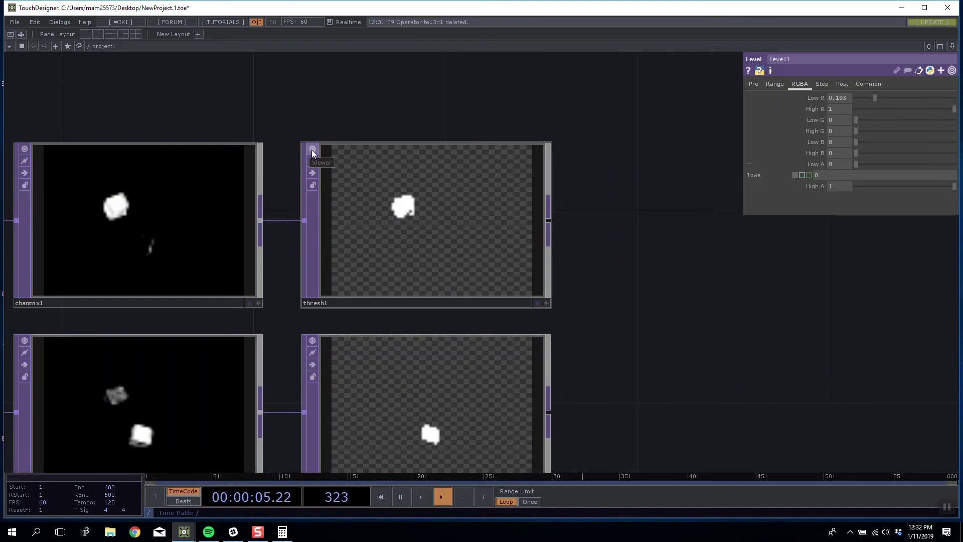
Add a TOP to CHOP above the red branch's Threshold TOP
left_click_drag(468, 97, 433, 115)
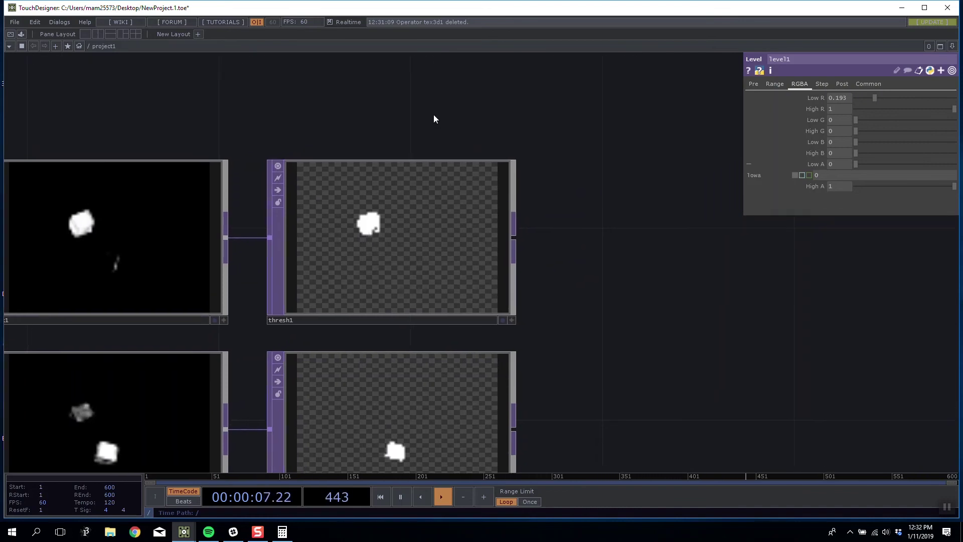
double_click(388, 97)
key("Tab")
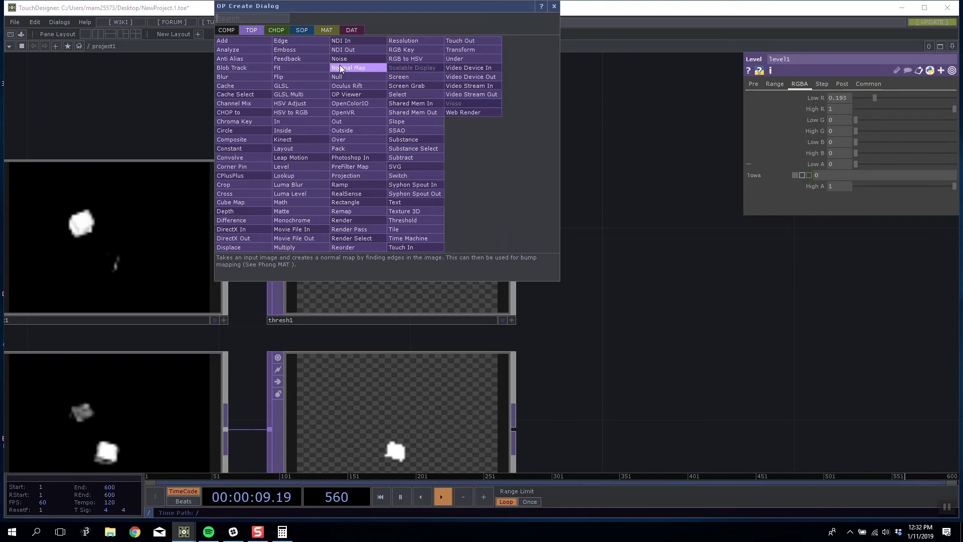
key("Tab")
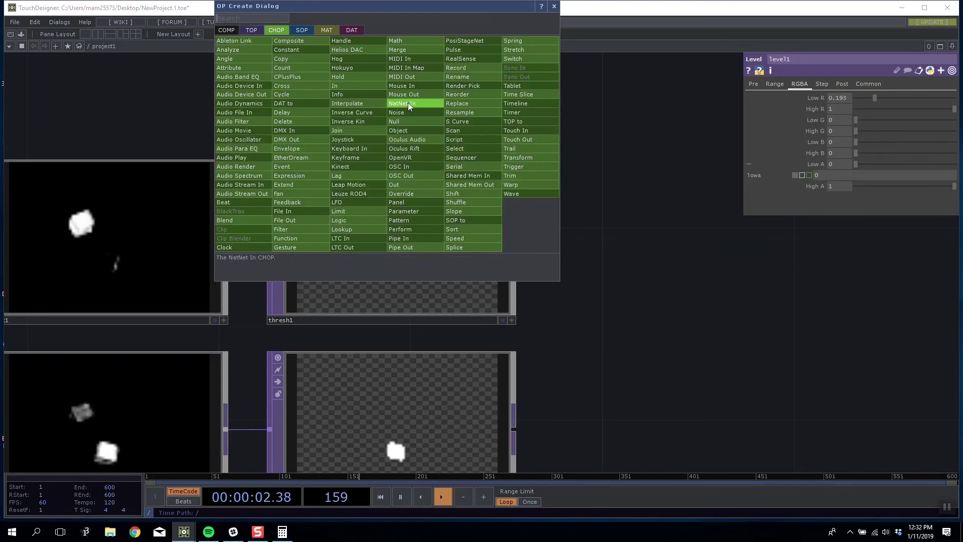
left_click(384, 101)
left_click(390, 64)
Assign the red branch's Threshold TOP, thresh1, as the source image of the TOP to CHOP
left_click_drag(607, 144, 572, 206)
left_click_drag(398, 307, 399, 135)
left_click_drag(557, 142, 544, 294)
left_click_drag(594, 211, 580, 136)
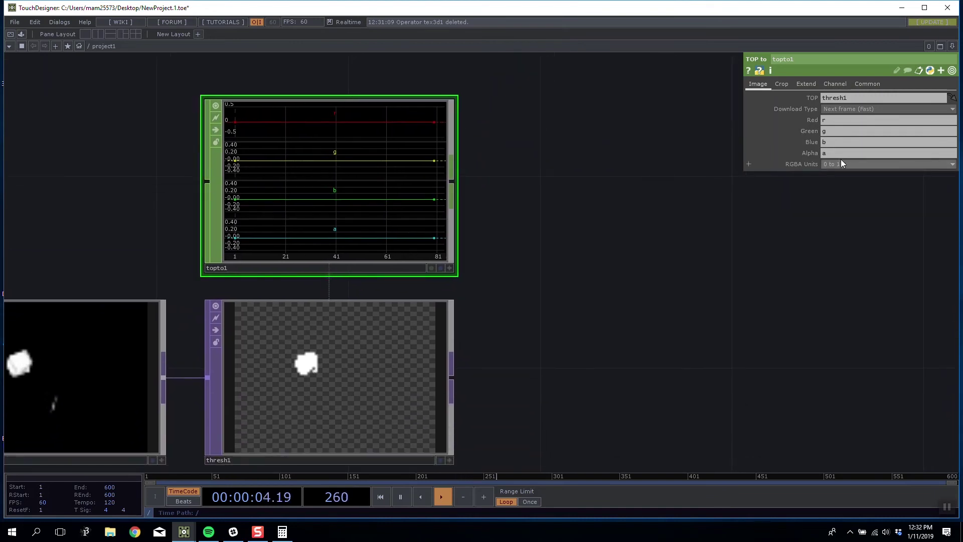
Clear the Alpha, Blue, Green and Red channel names of the TOP to CHOP
mouse_move(834, 154)
left_mouse_down()
mouse_move(817, 155)
mouse_move(820, 142)
left_mouse_up()
key("BackSpace")
key("BackSpace")
left_click(841, 132)
key("BackSpace")
left_click(838, 121)
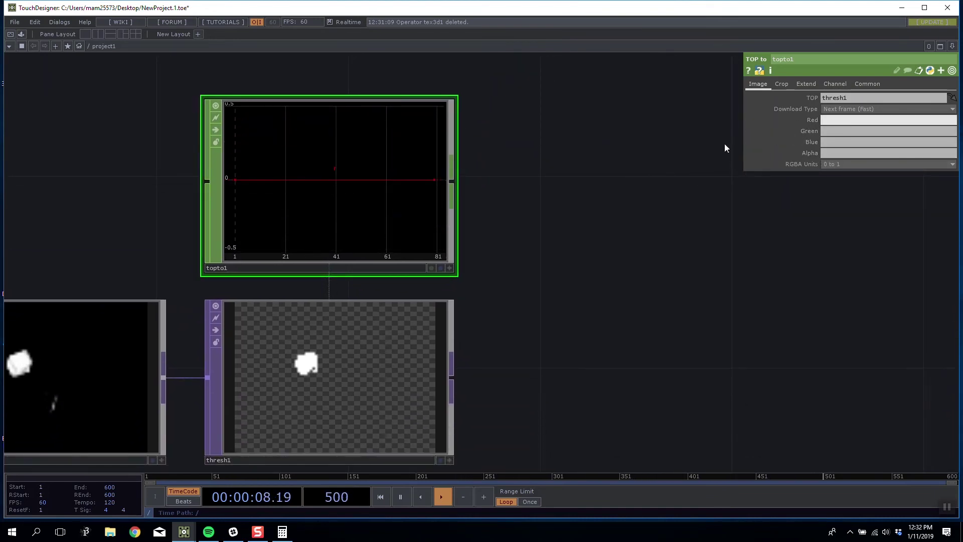
Name the TOP to CHOP's Red channel l and check the Channel Mix settings of the red branch
type("1")
key("Return")
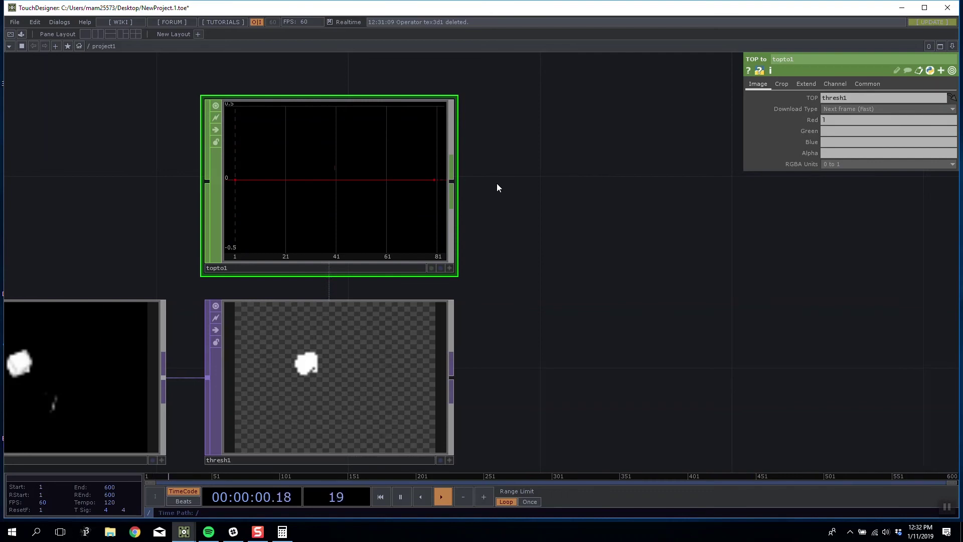
left_click_drag(517, 189, 572, 163)
left_click_drag(178, 211, 589, 192)
left_click(522, 341)
left_click_drag(416, 220, 248, 220)
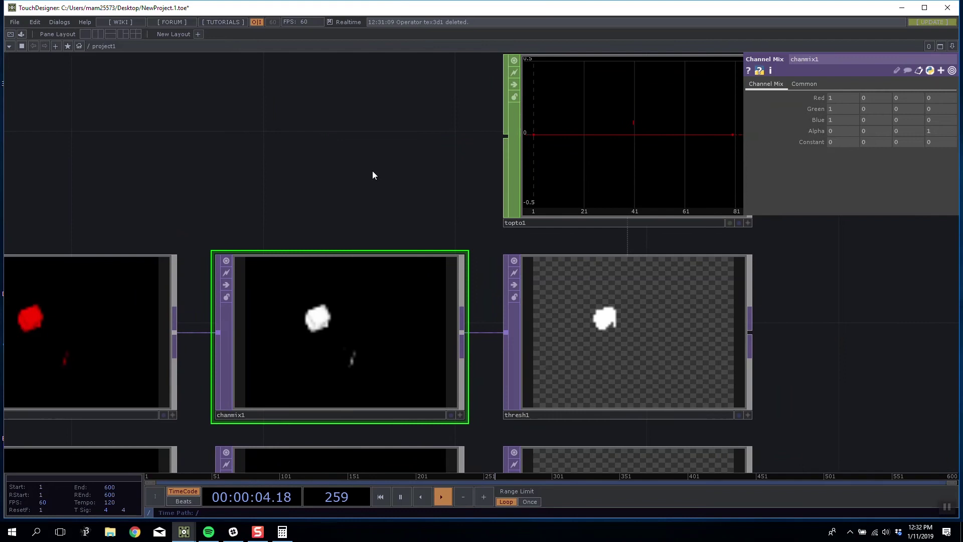
left_click_drag(372, 175, 244, 220)
Try outputting the mask from the Green channel named l instead of Red, and restore the Red channel name
left_click(525, 179)
left_click_drag(836, 121, 798, 128)
key("BackSpace")
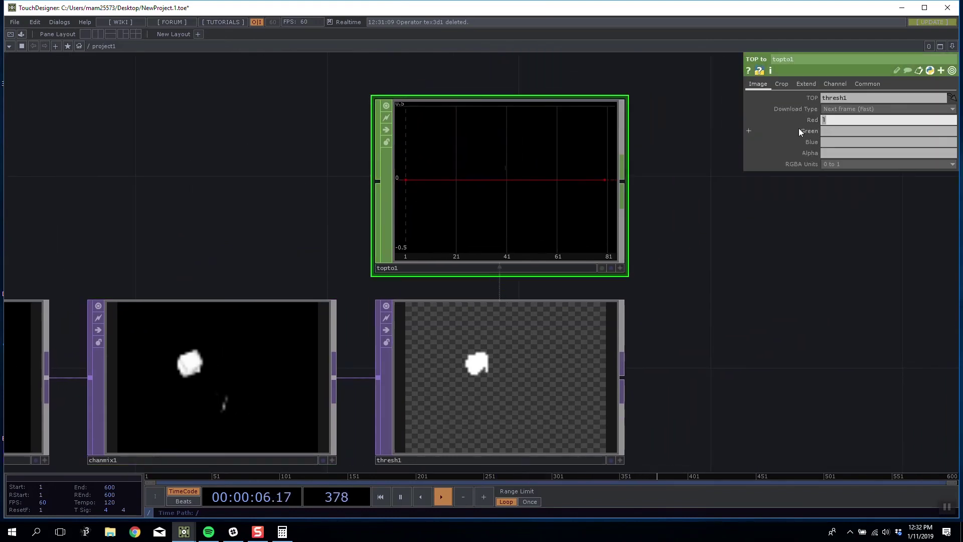
key("Return")
left_click(829, 132)
type("1")
left_click(822, 206)
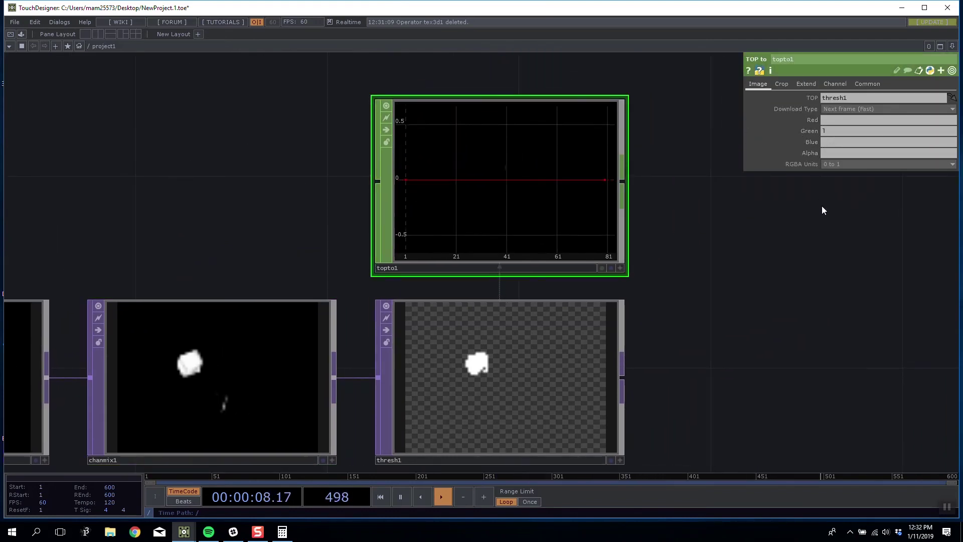
left_click_drag(829, 132, 778, 143)
key("BackSpace")
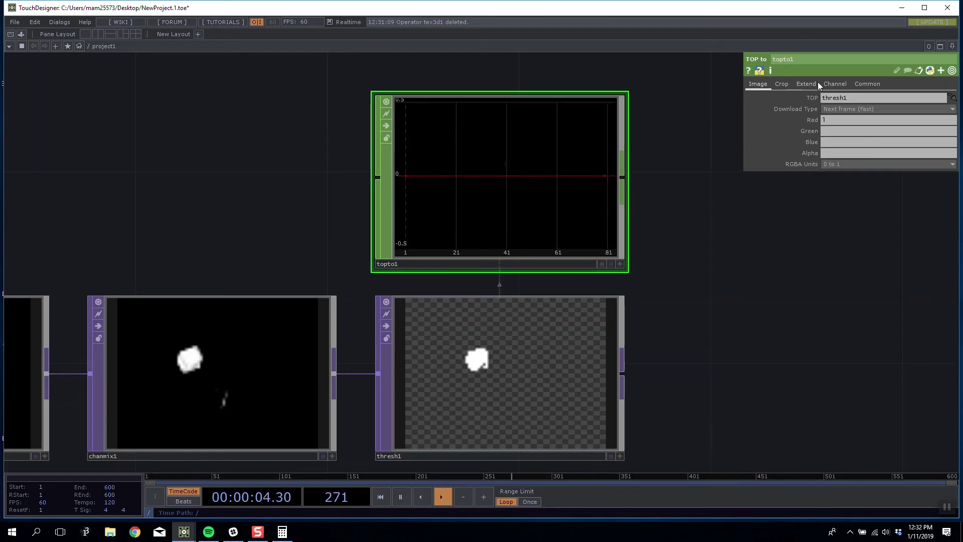
Set the TOP to CHOP's Crop mode to Full Image
left_click(781, 84)
left_click(840, 98)
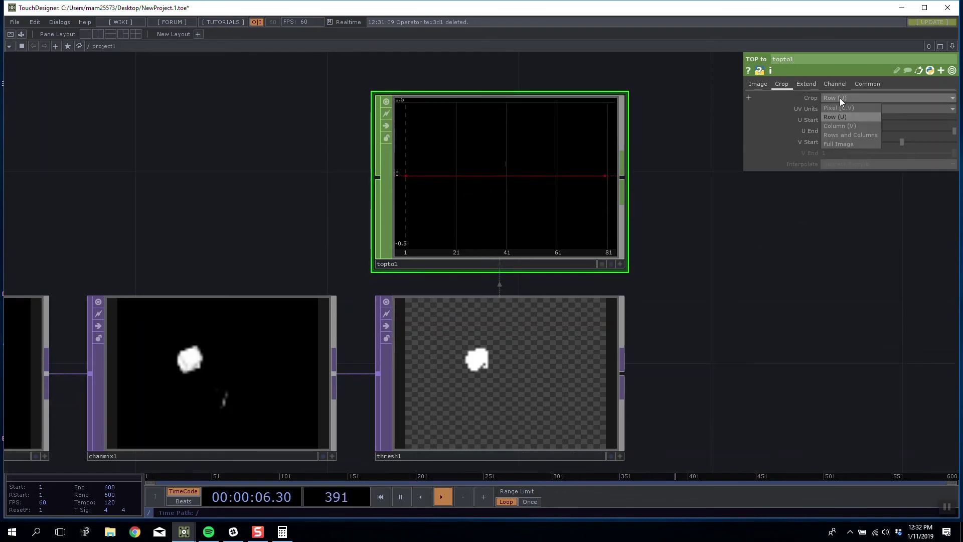
left_click(845, 146)
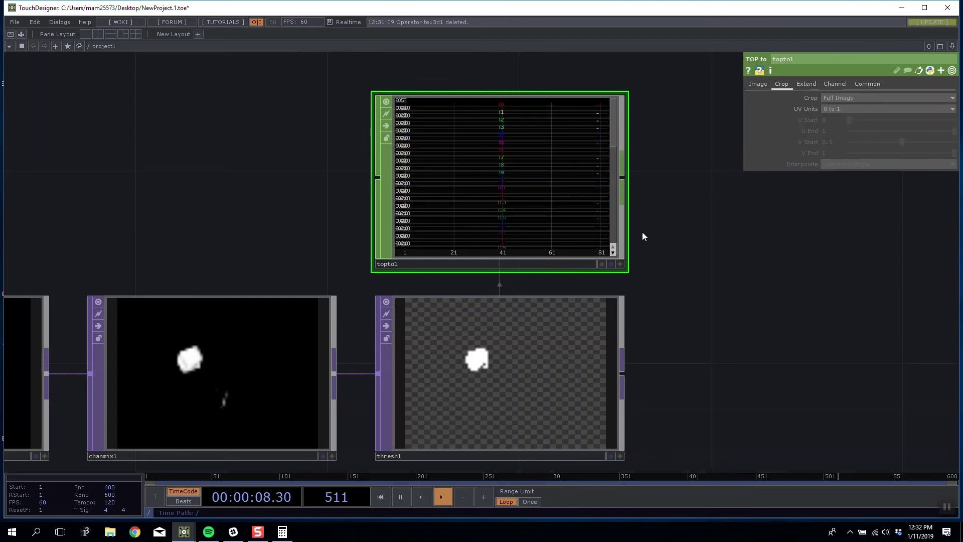
Examine the full list of TOP to CHOP channels and compare it with the red branch Threshold TOP's resolution
scroll(619, 265, "up", 5)
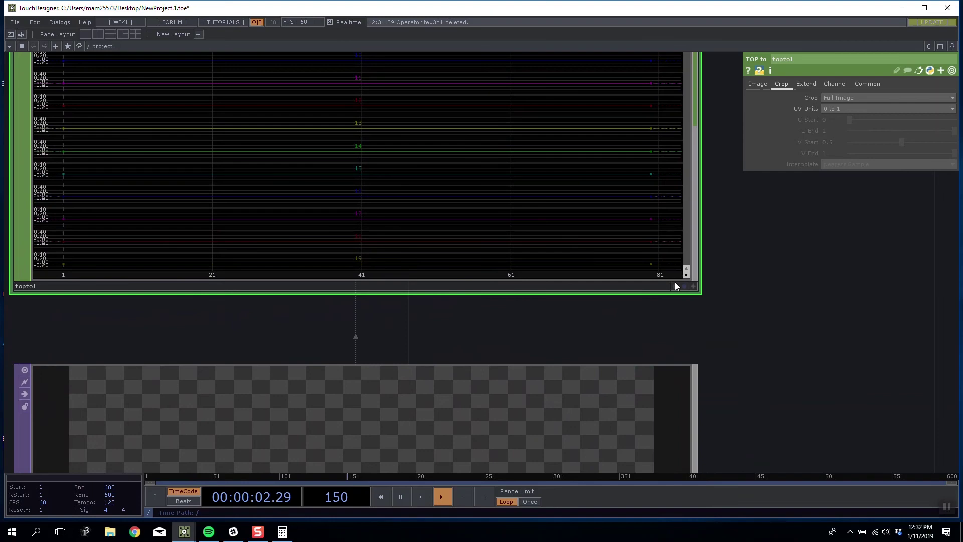
scroll(676, 286, "down", 5)
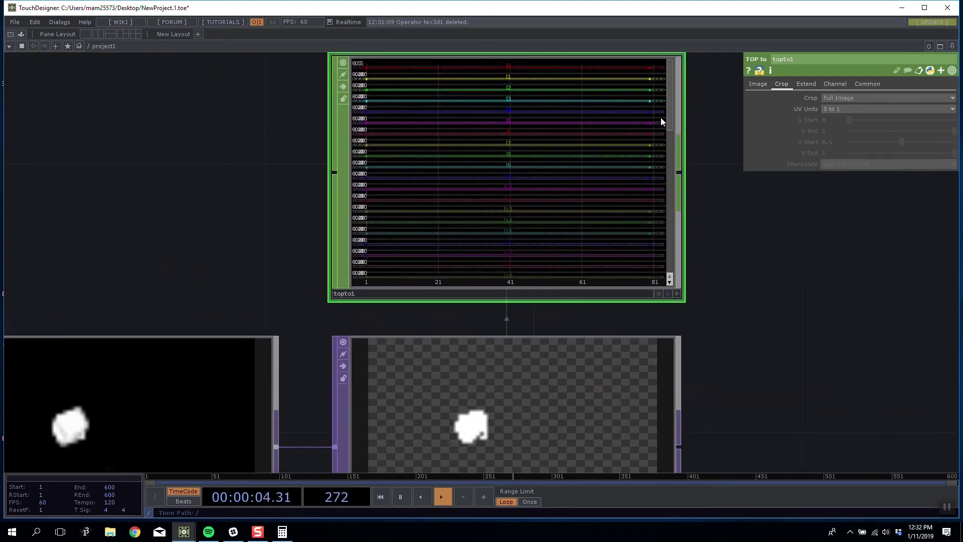
left_click_drag(669, 115, 672, 204)
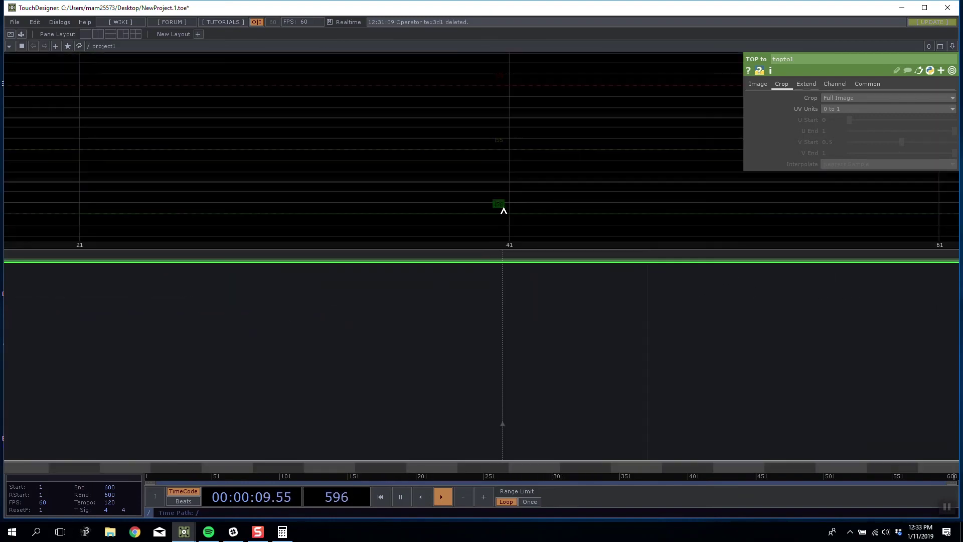
middle_click_drag(563, 277, 592, 284)
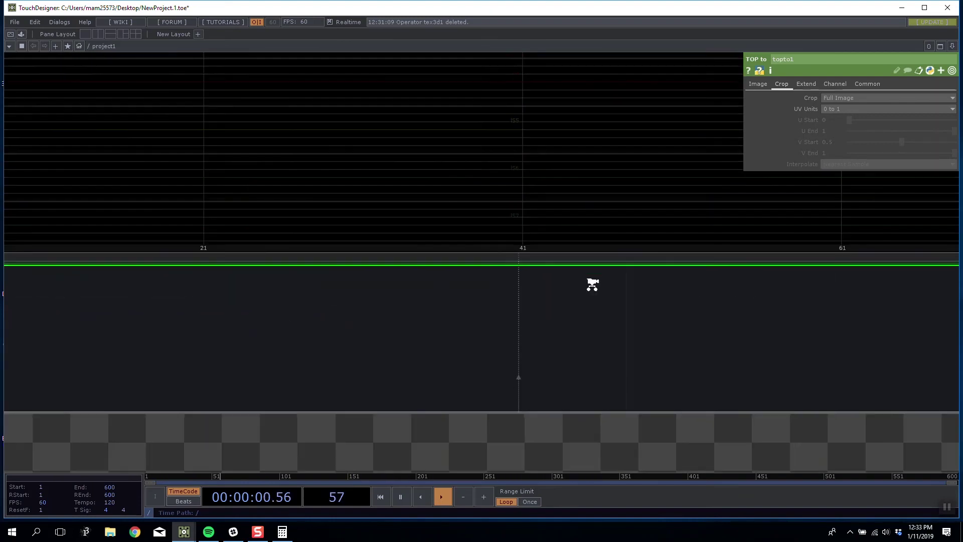
scroll(593, 285, "down", 4)
left_click_drag(533, 238, 537, 237)
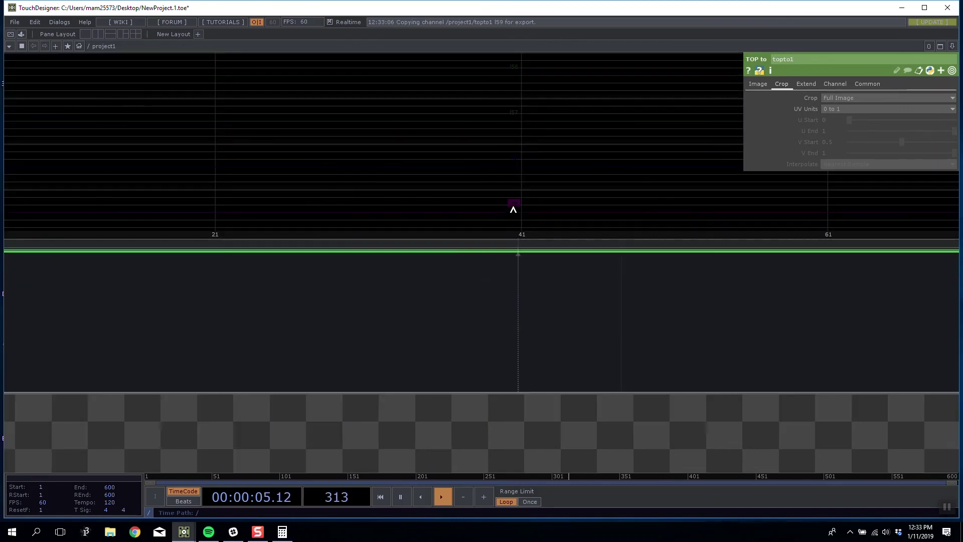
scroll(742, 320, "down", 5)
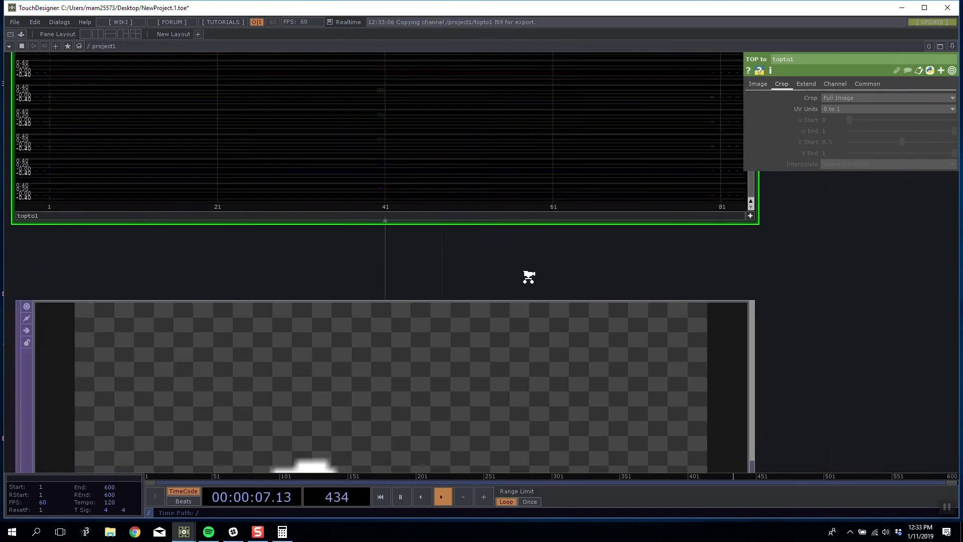
middle_click(465, 369)
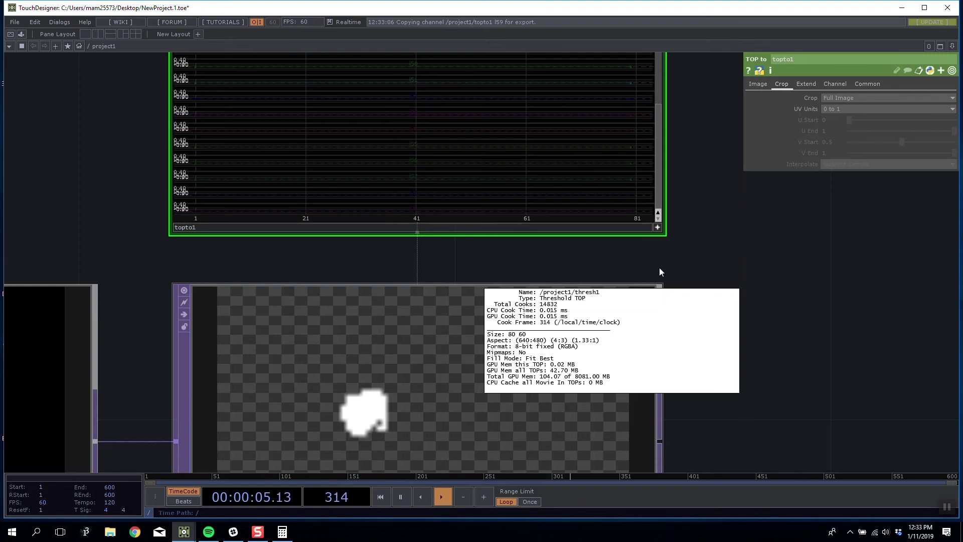
Turn off the TOP to CHOP's viewer and add a CHOP to DAT beside it, with topto1 as its CHOP
left_click_drag(749, 223, 493, 366)
scroll(269, 285, "down", 4)
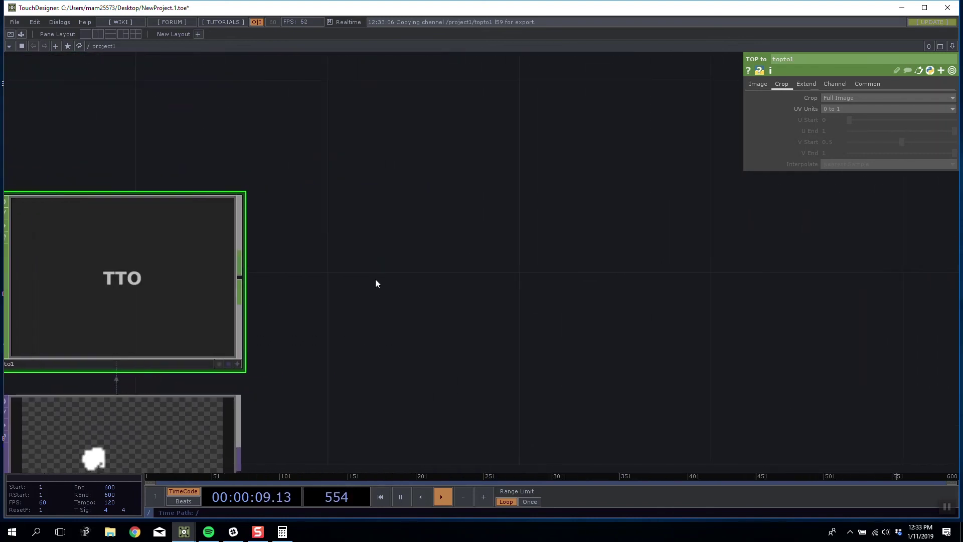
key("Tab")
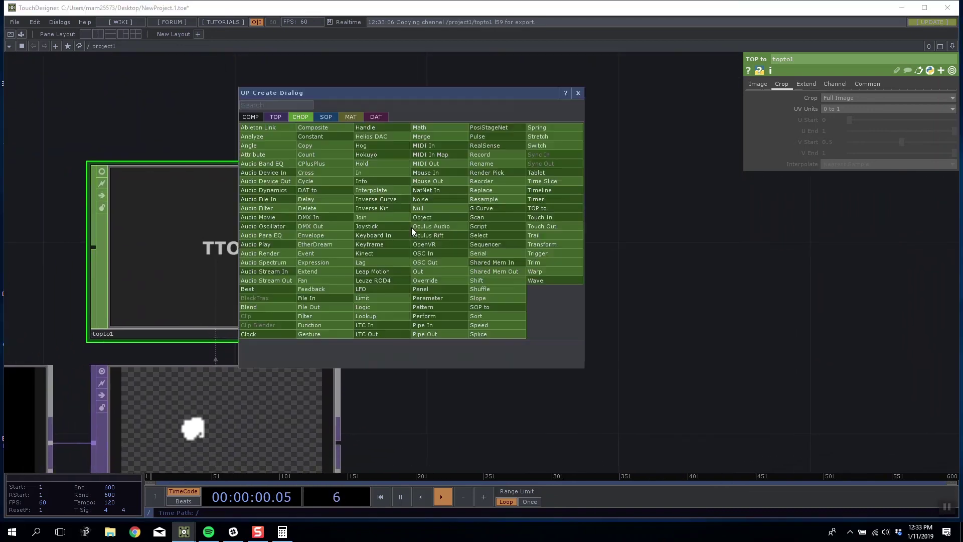
left_click(376, 116)
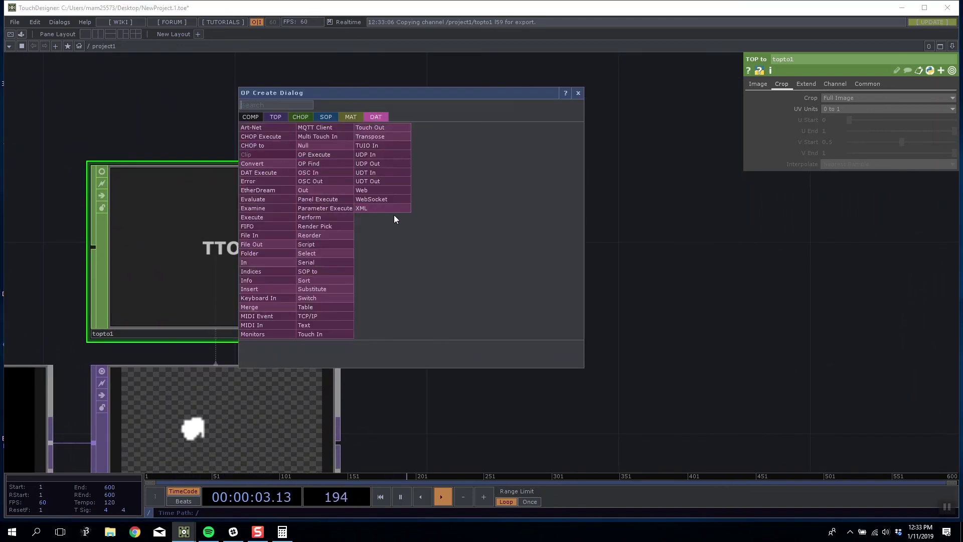
type("chop")
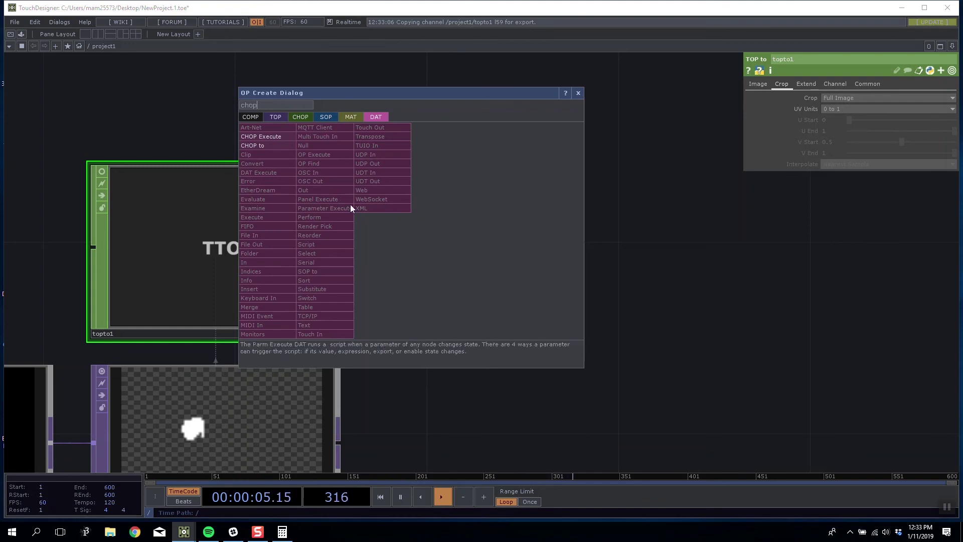
left_click(266, 146)
left_click(508, 266)
left_click_drag(529, 244, 480, 241)
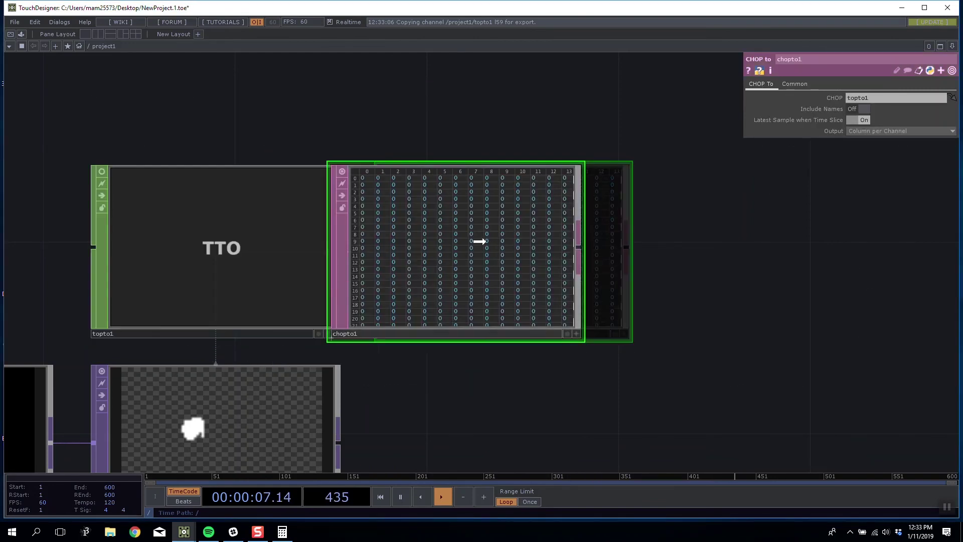
left_click_drag(504, 280, 552, 280)
Activate the CHOP to DAT's viewer and examine the table cells that correspond to the white blob in the mask
left_click(623, 332)
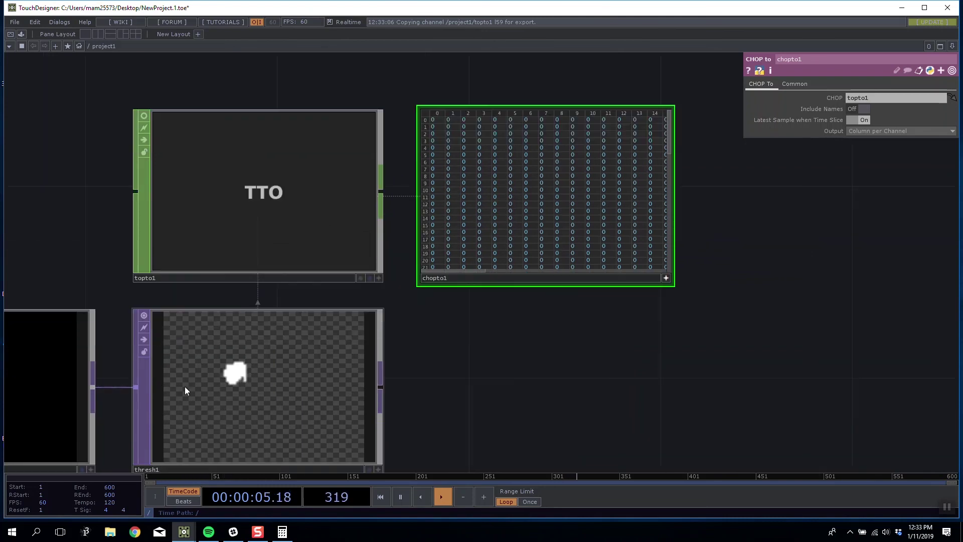
scroll(540, 200, "down", 9)
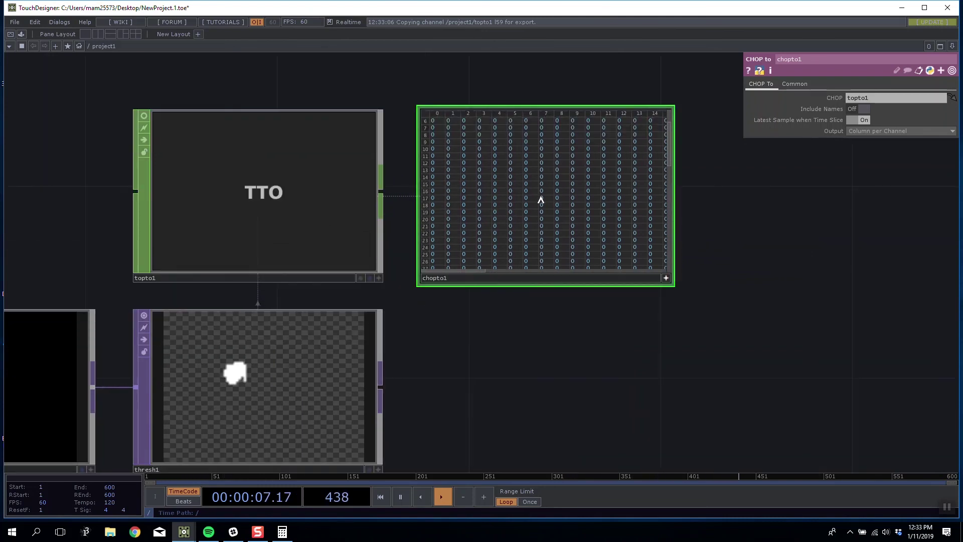
left_click_drag(482, 272, 563, 271)
scroll(555, 226, "up", 3)
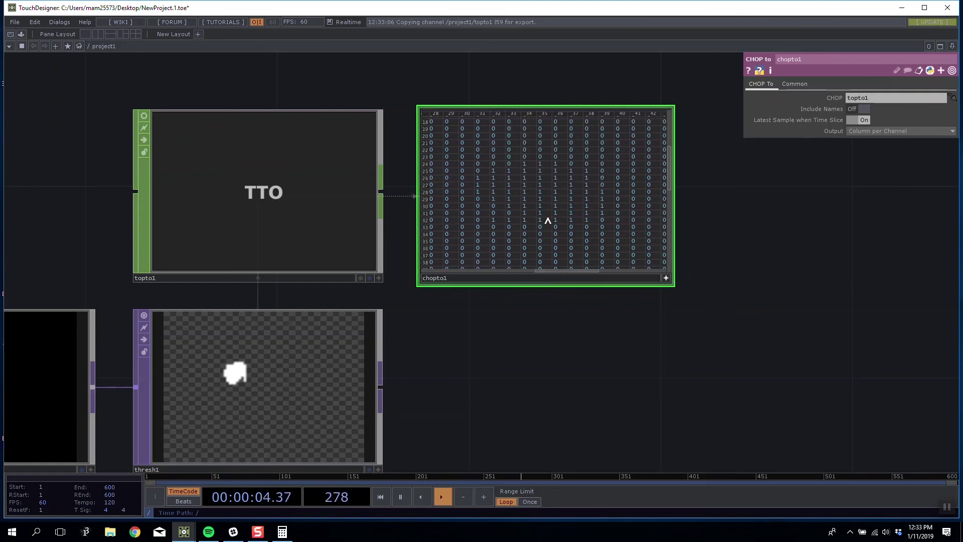